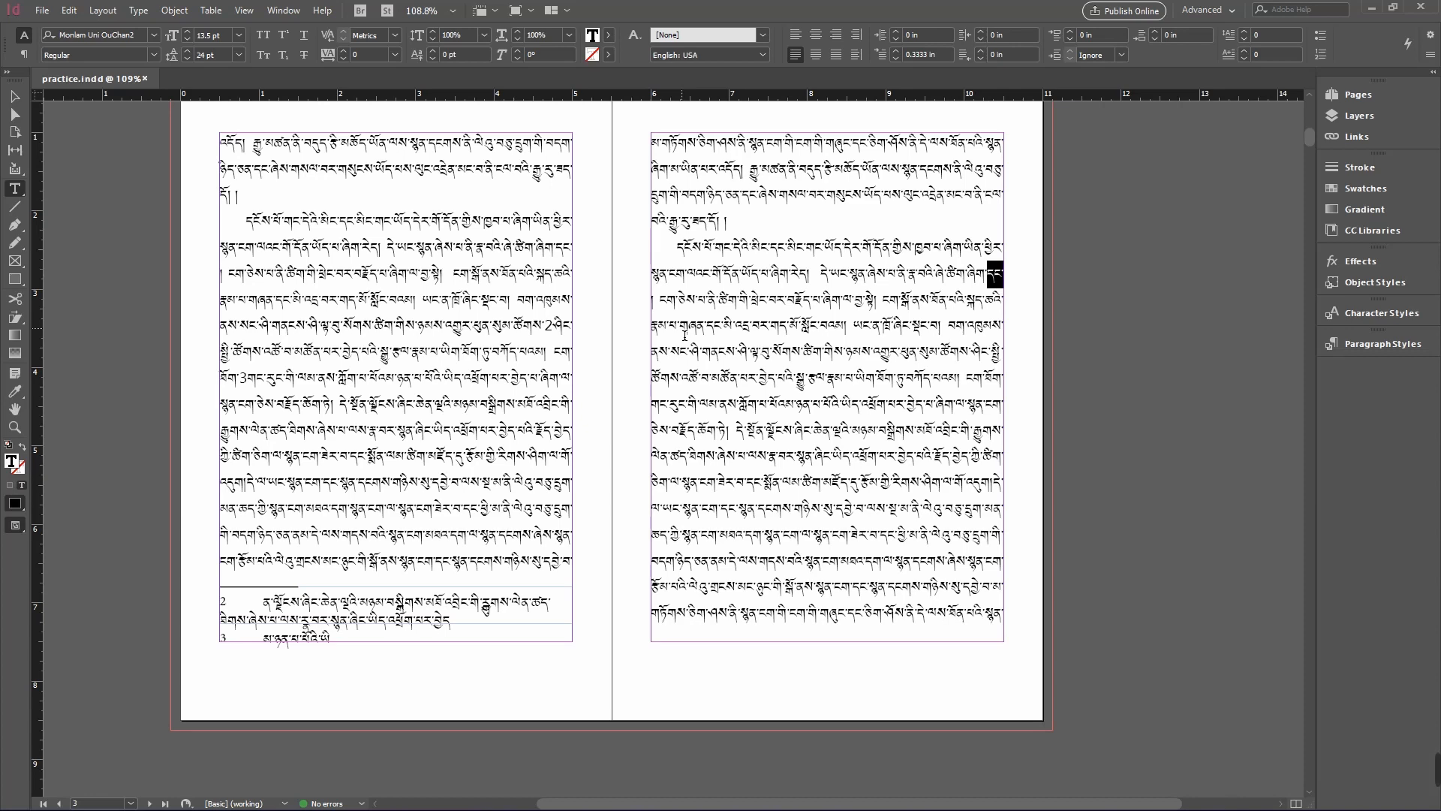
# Open Find/Change for the document and clear the change format, the find text and the replacement text
pyautogui.click(1175, 349)
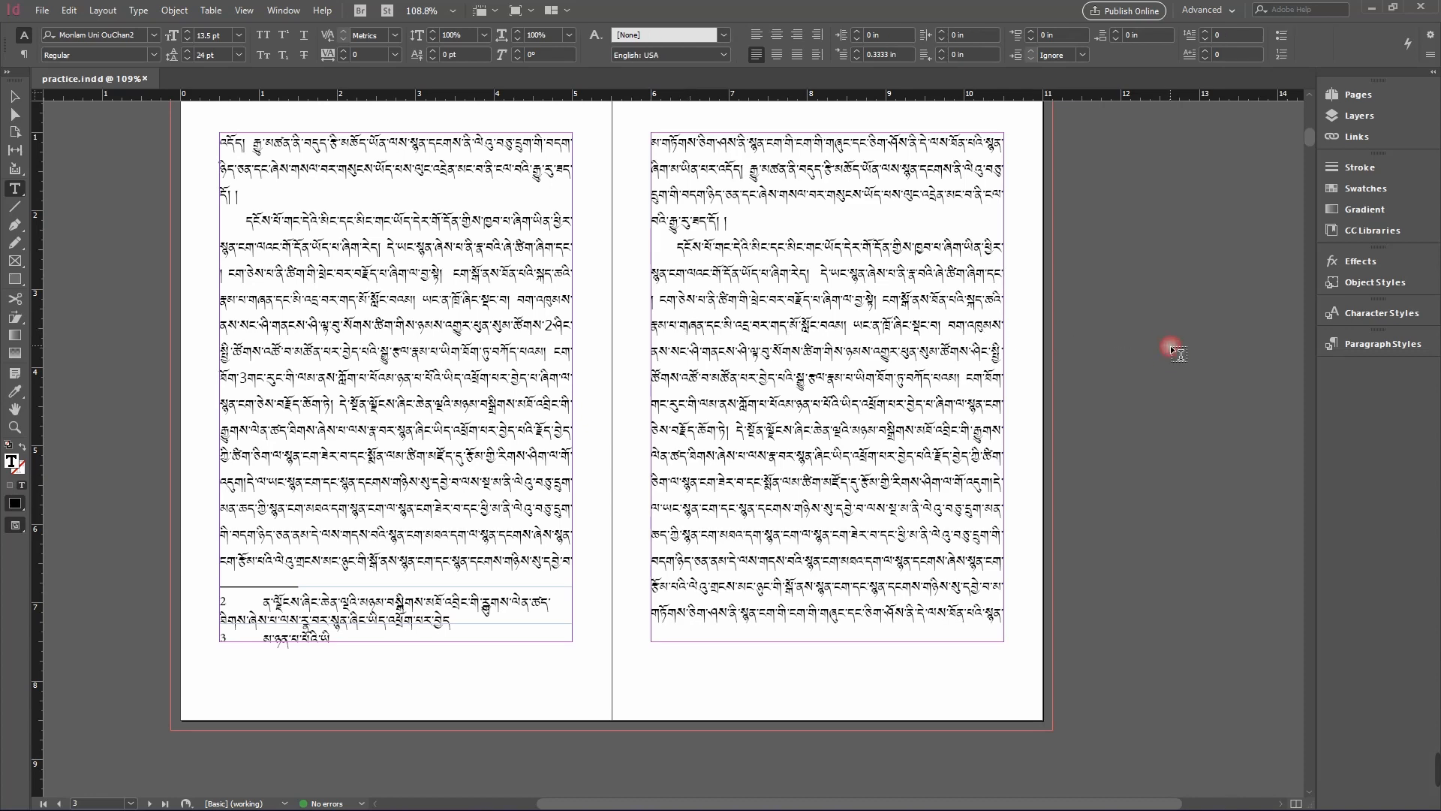
pyautogui.scroll(2, 630, 405)
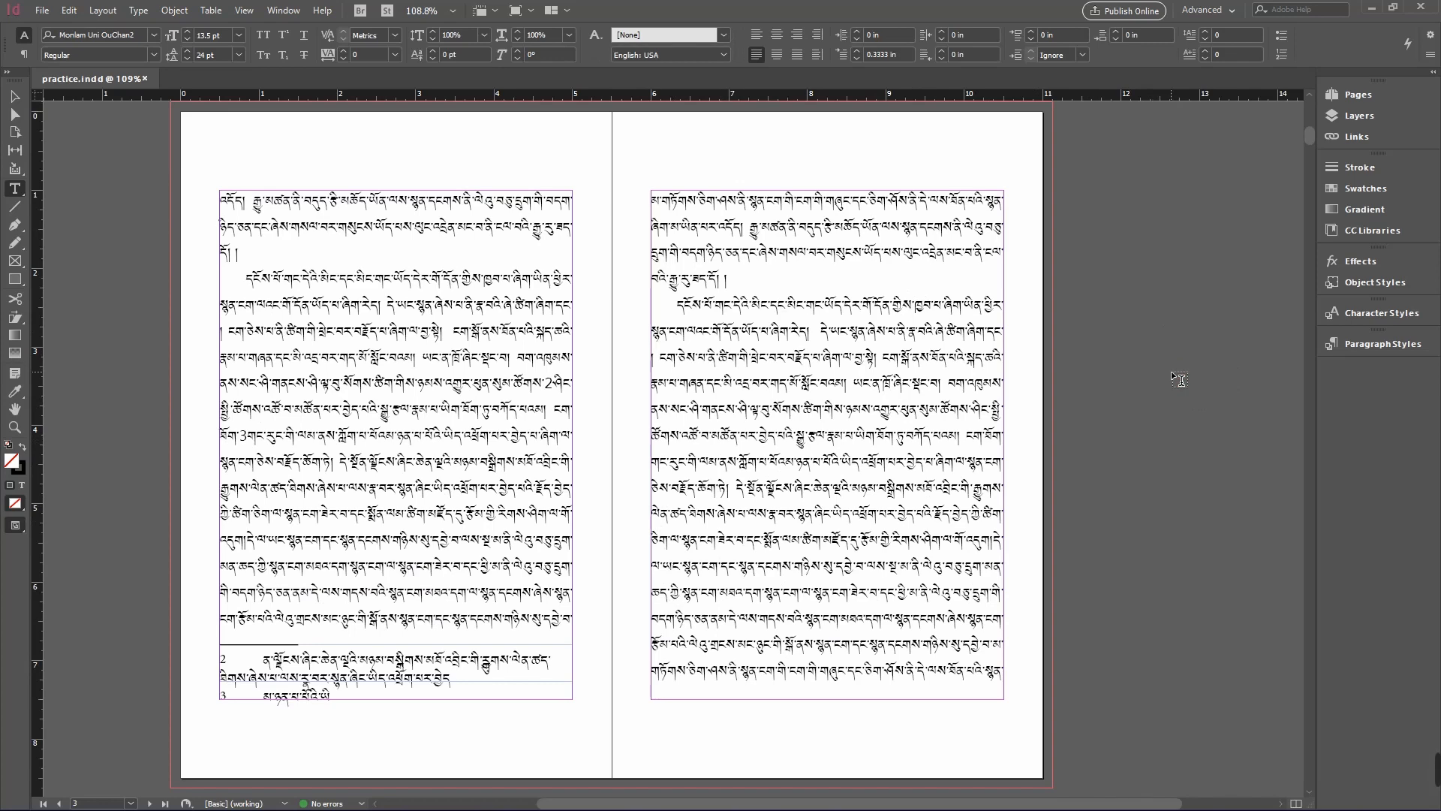
pyautogui.hotkey('ctrl', 'f')
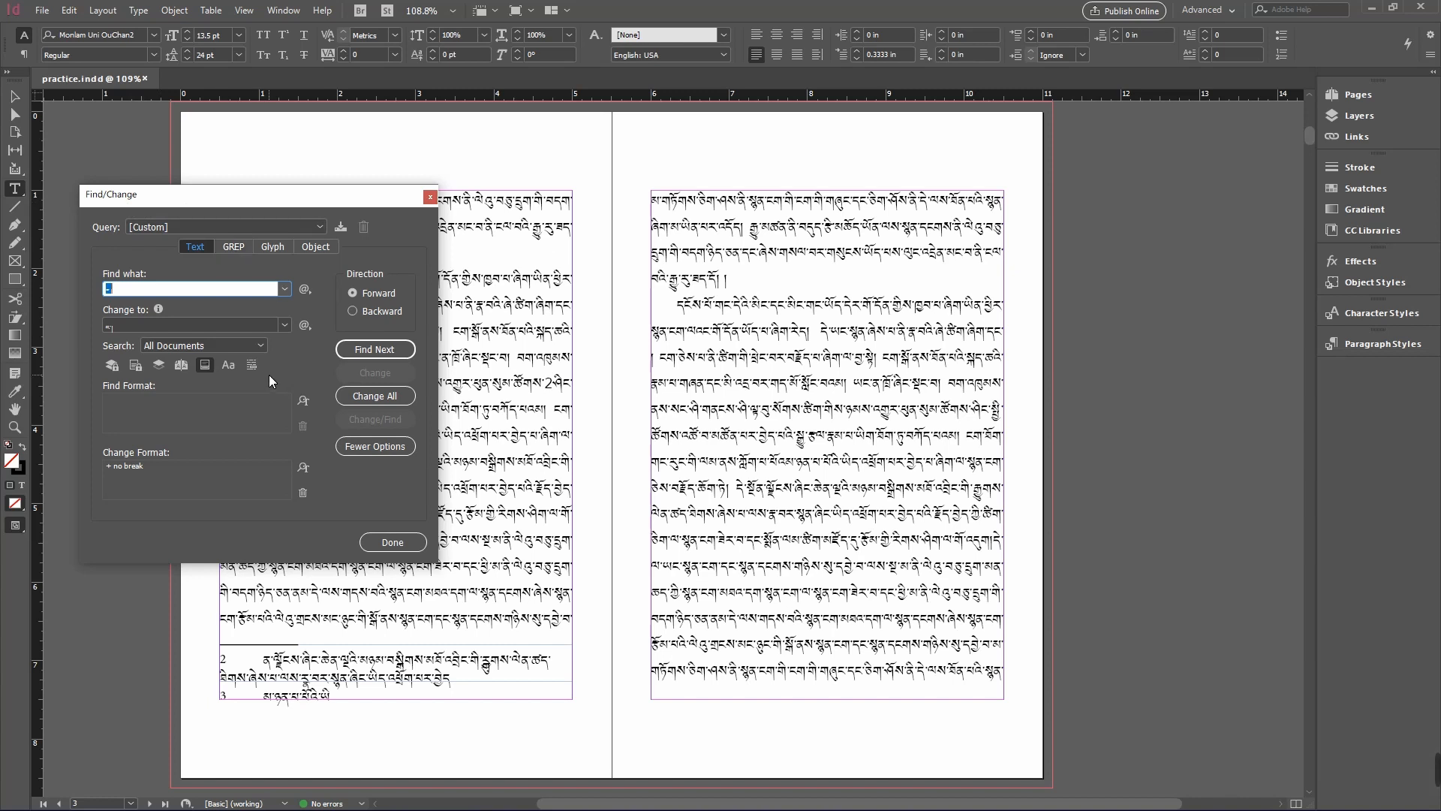
pyautogui.click(303, 493)
pyautogui.click(162, 328)
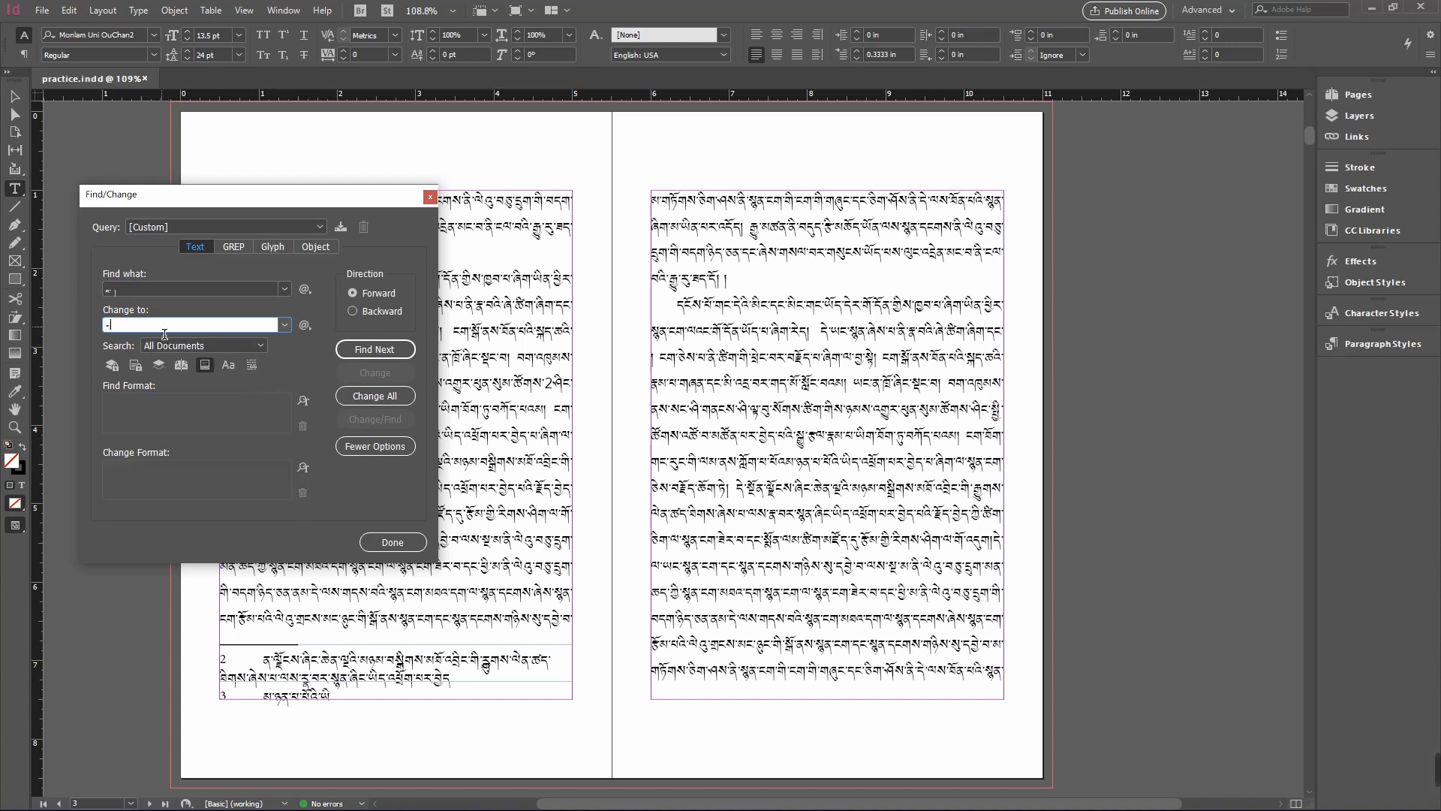
pyautogui.press('BackSpace')
pyautogui.moveTo(125, 290); pyautogui.dragTo(74, 289)
pyautogui.press('BackSpace')
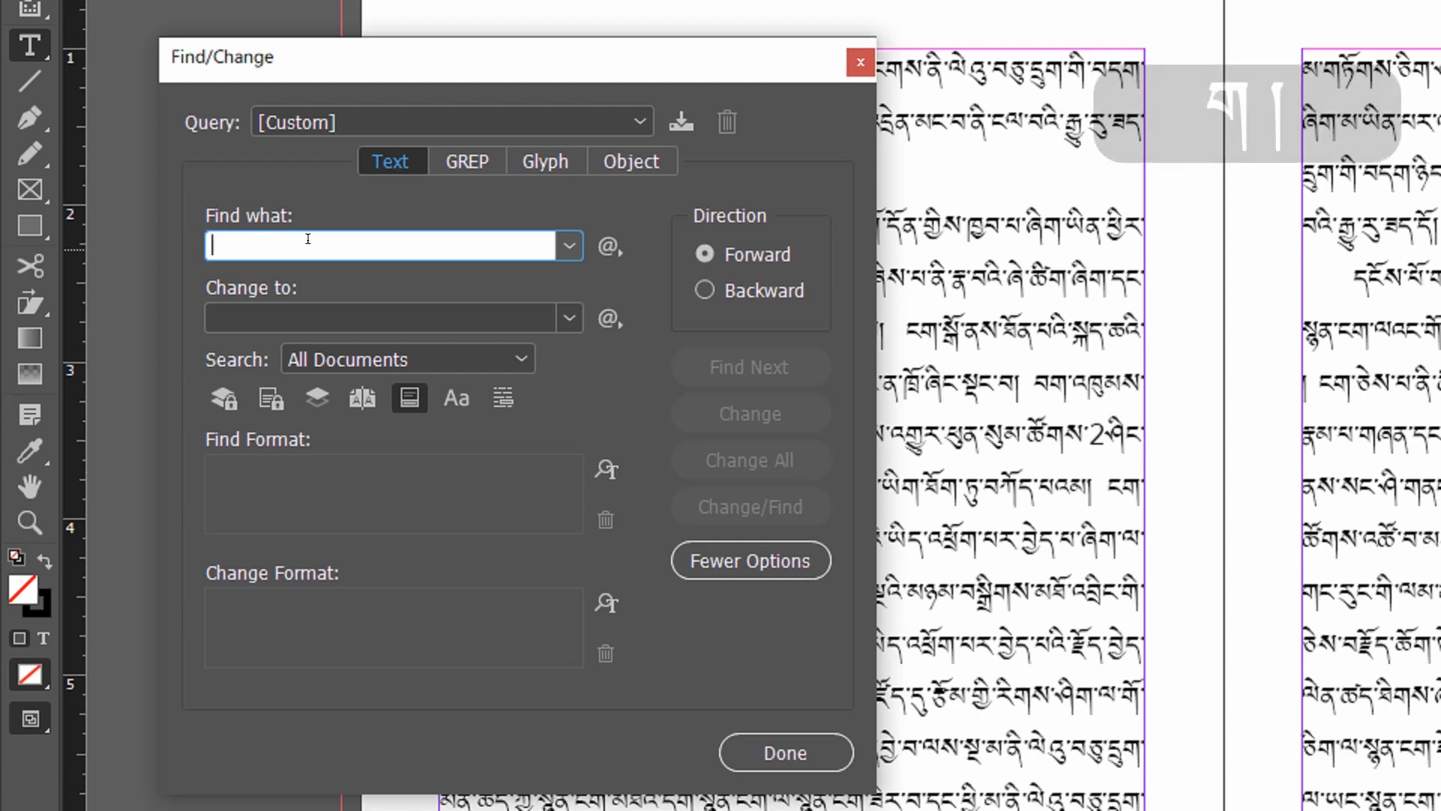
# Replace every ག། with ག །, inserting a space before the shad throughout all documents
pyautogui.write('ག')
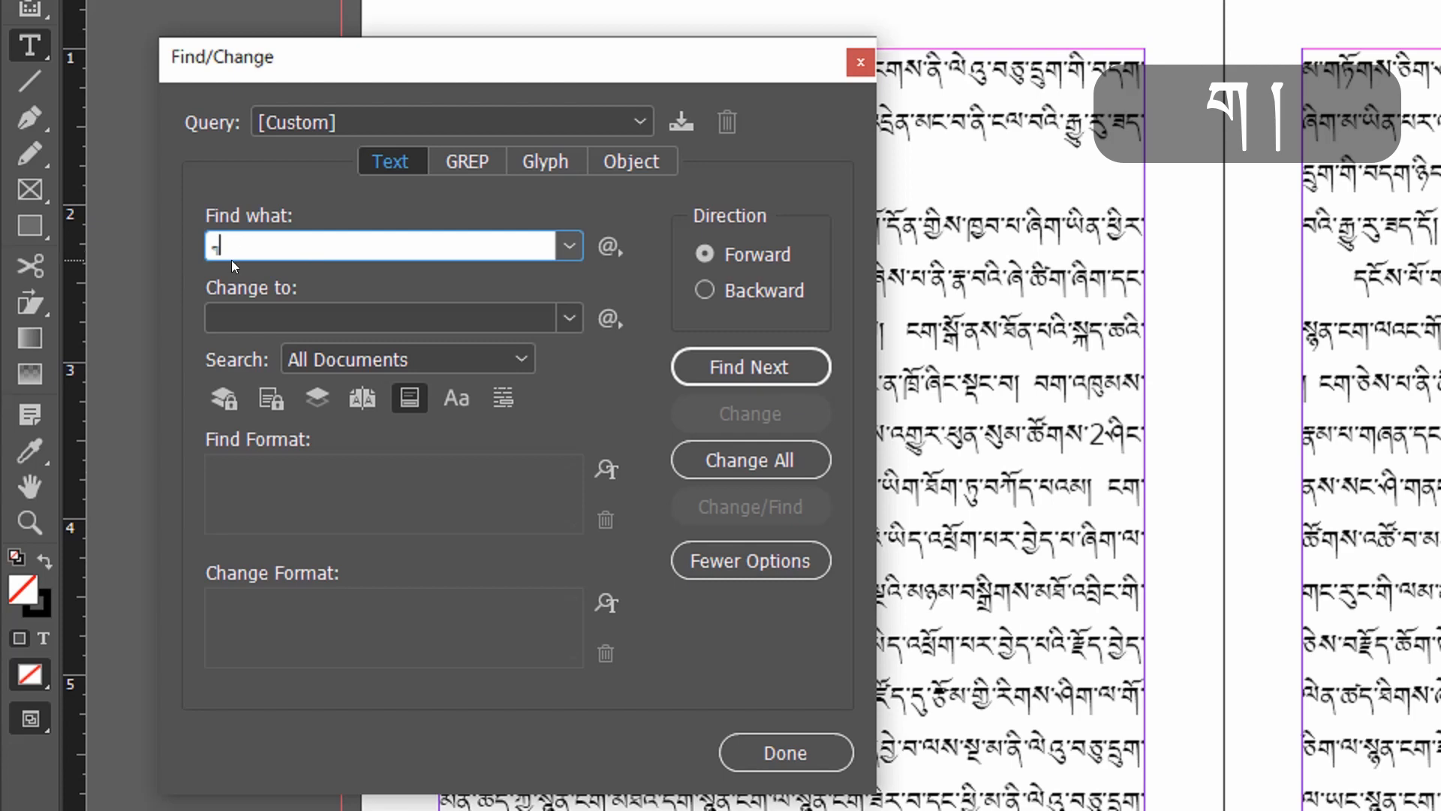
pyautogui.click(251, 327)
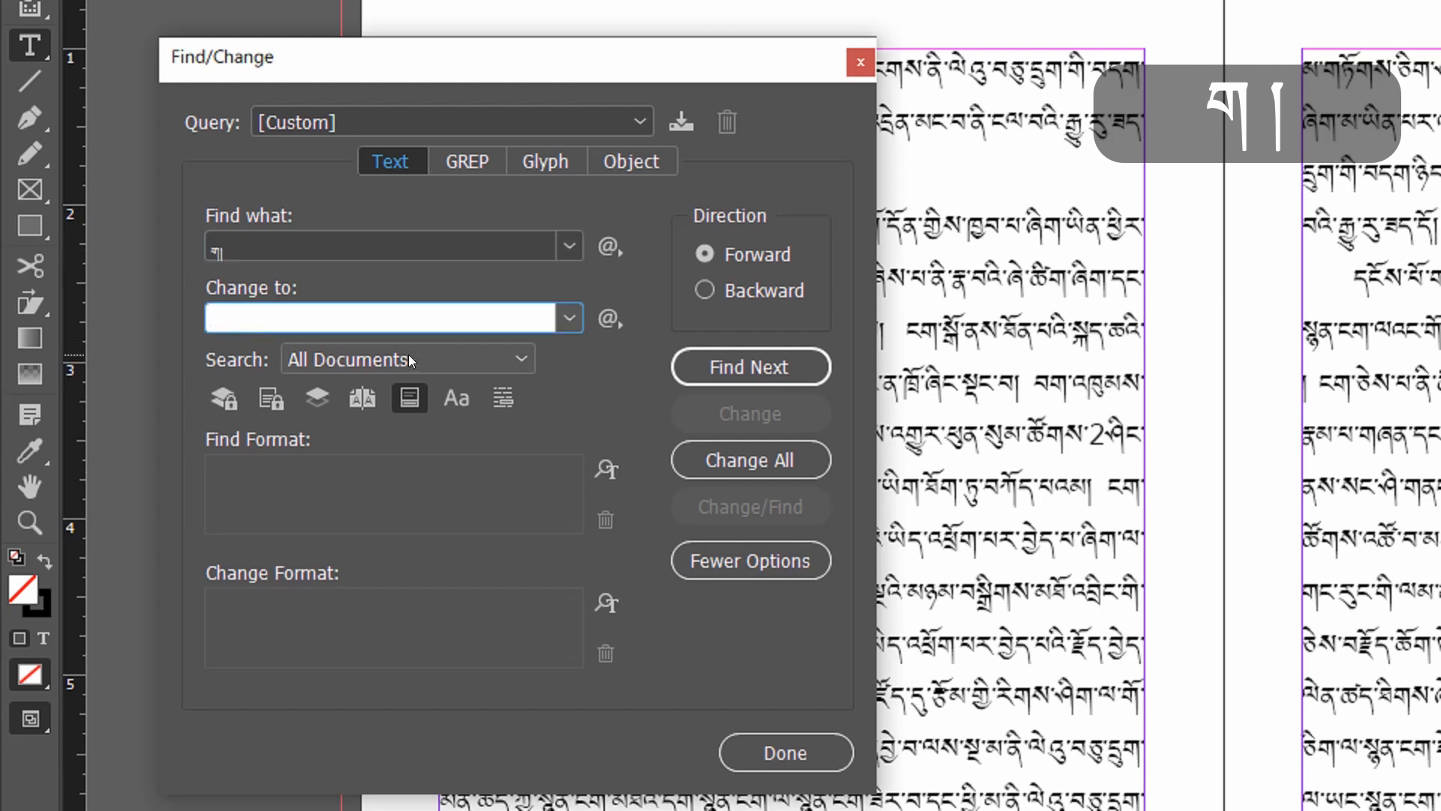
pyautogui.write('ག །')
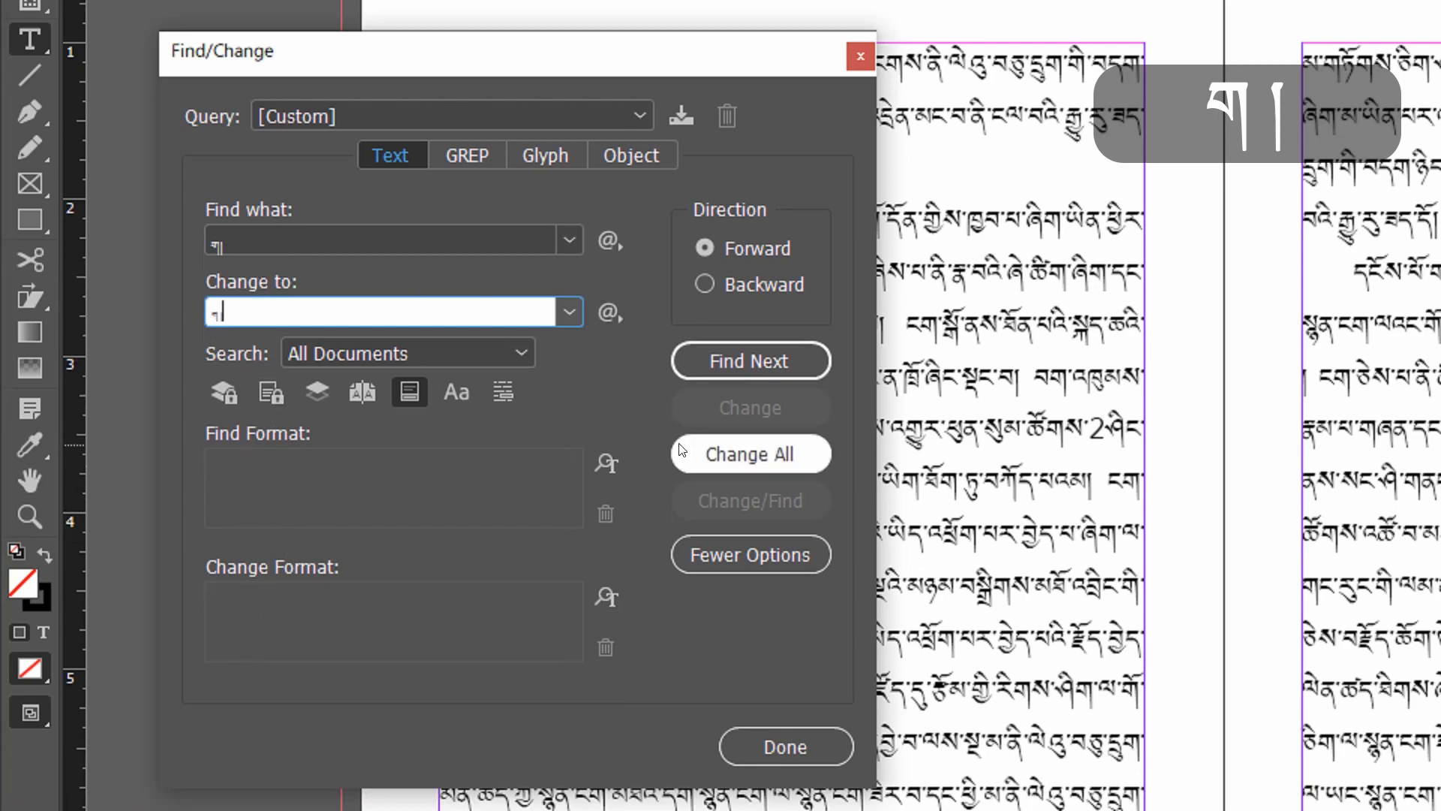
pyautogui.click(742, 458)
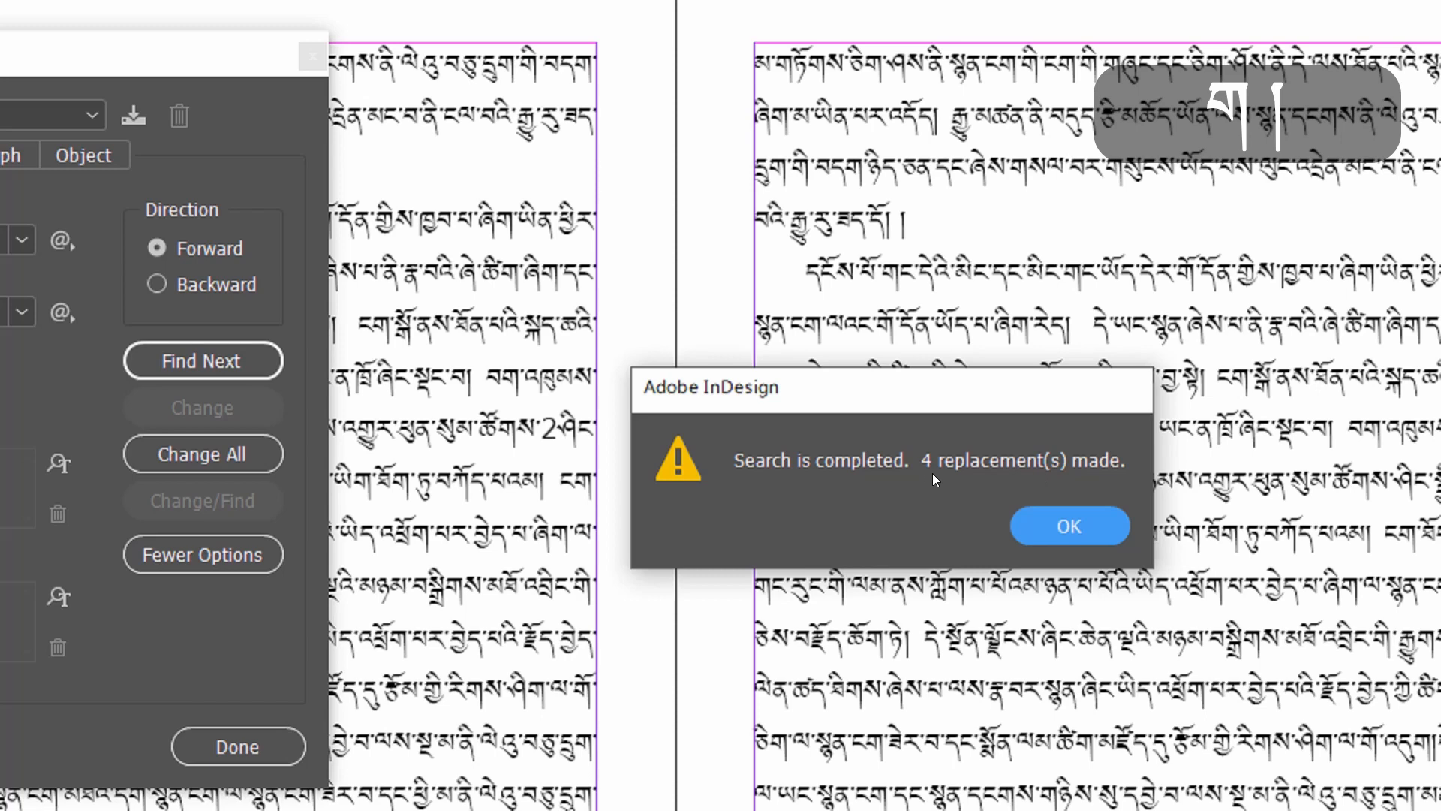
pyautogui.click(1052, 523)
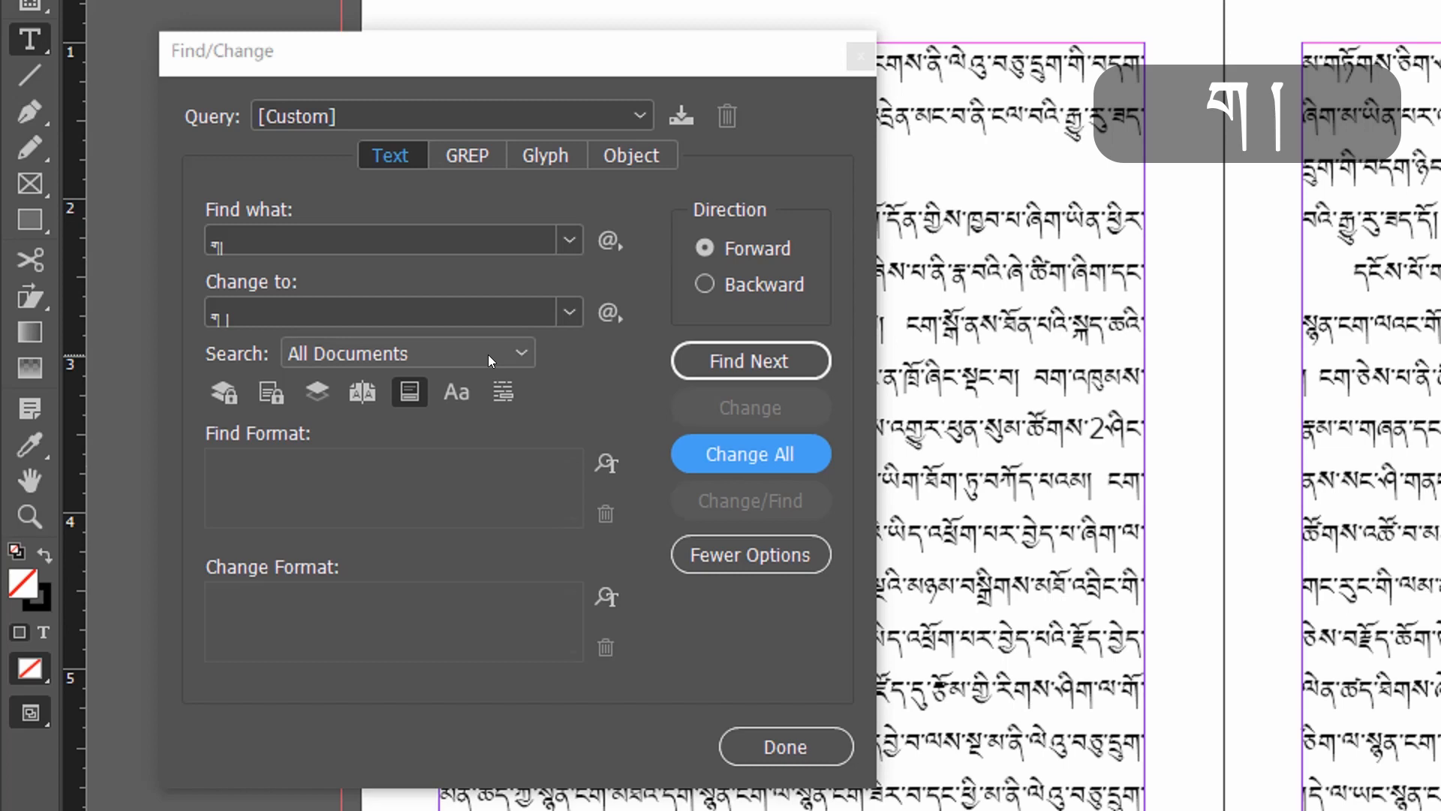
# Set the Find/Change search scope to All Documents
pyautogui.click(514, 354)
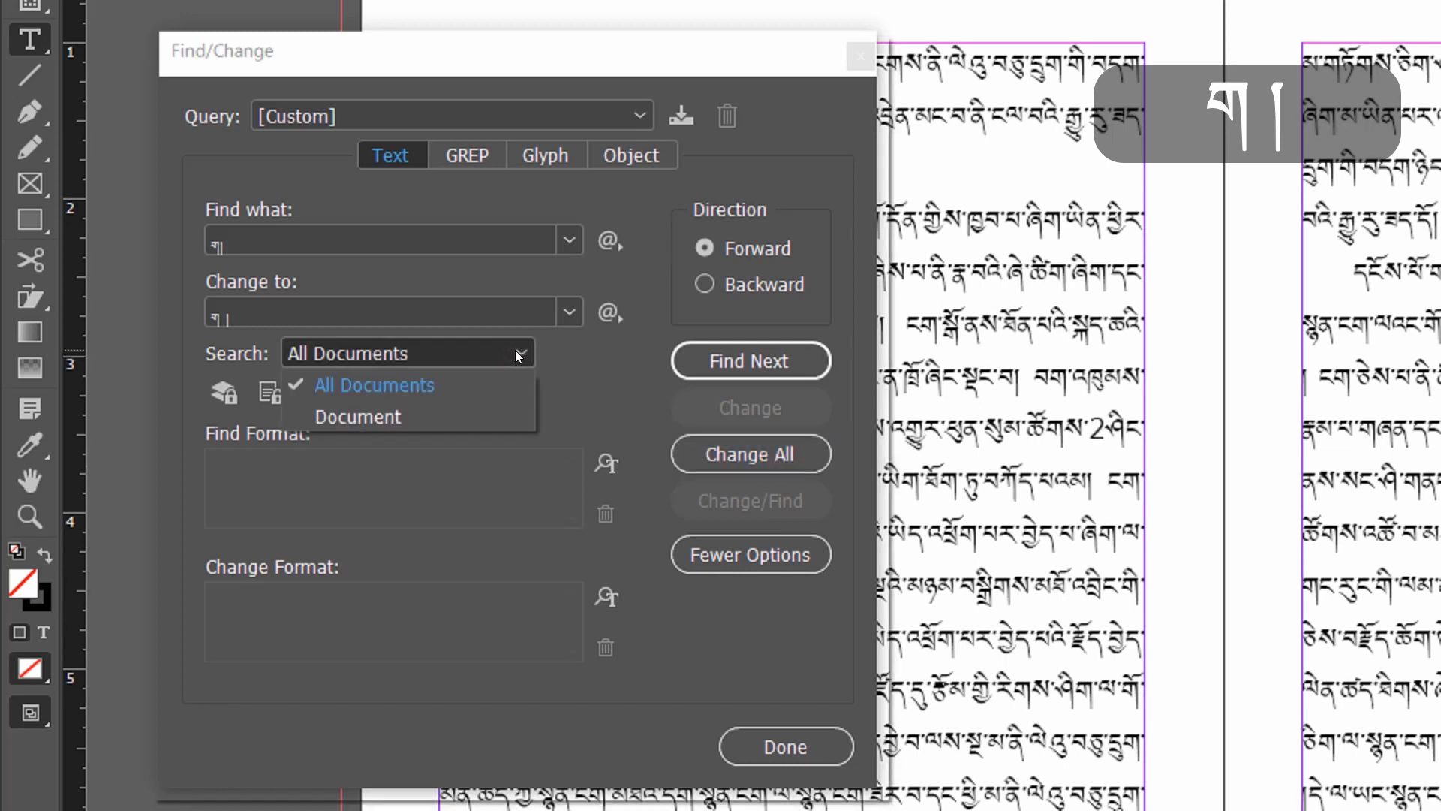
pyautogui.click(506, 357)
pyautogui.click(521, 348)
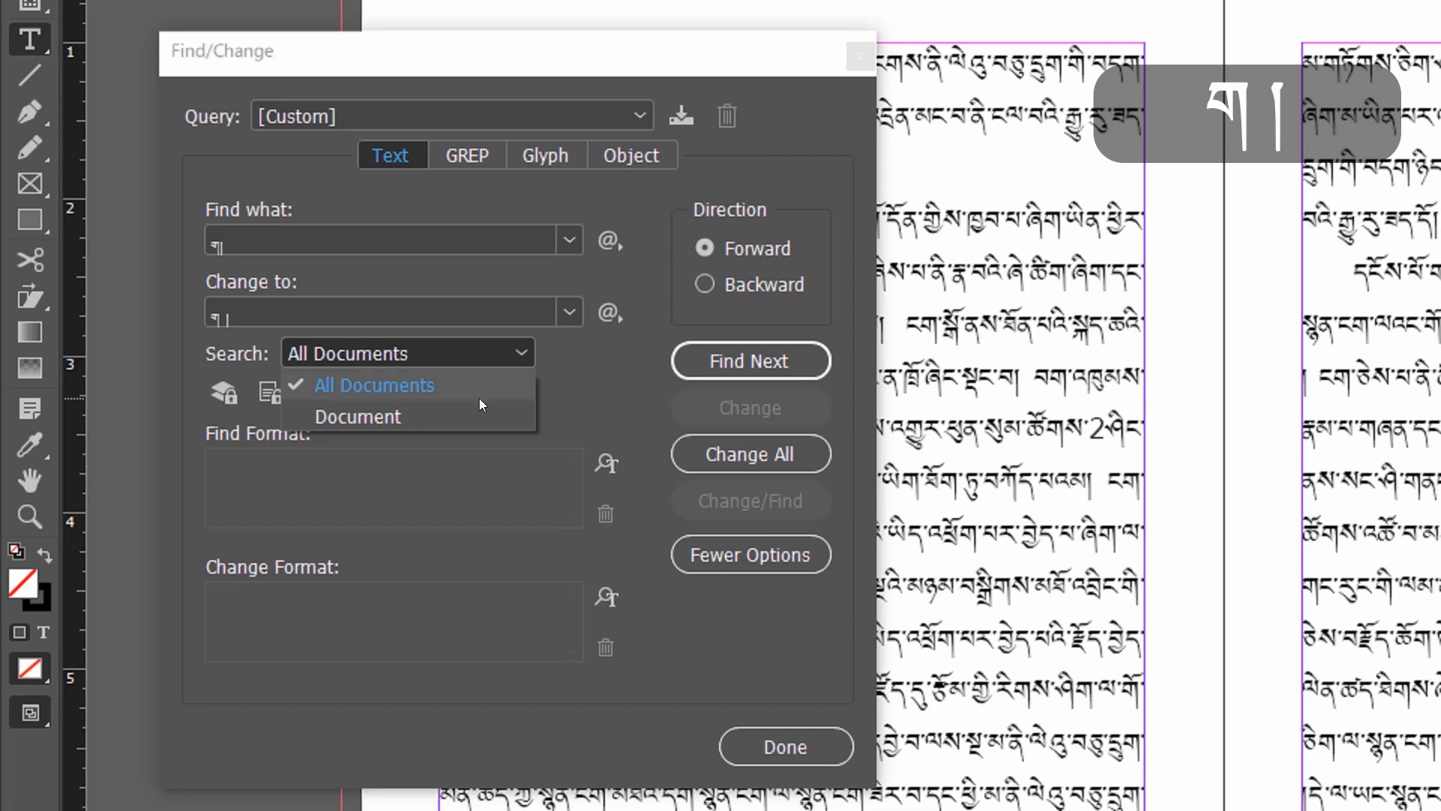
pyautogui.click(443, 383)
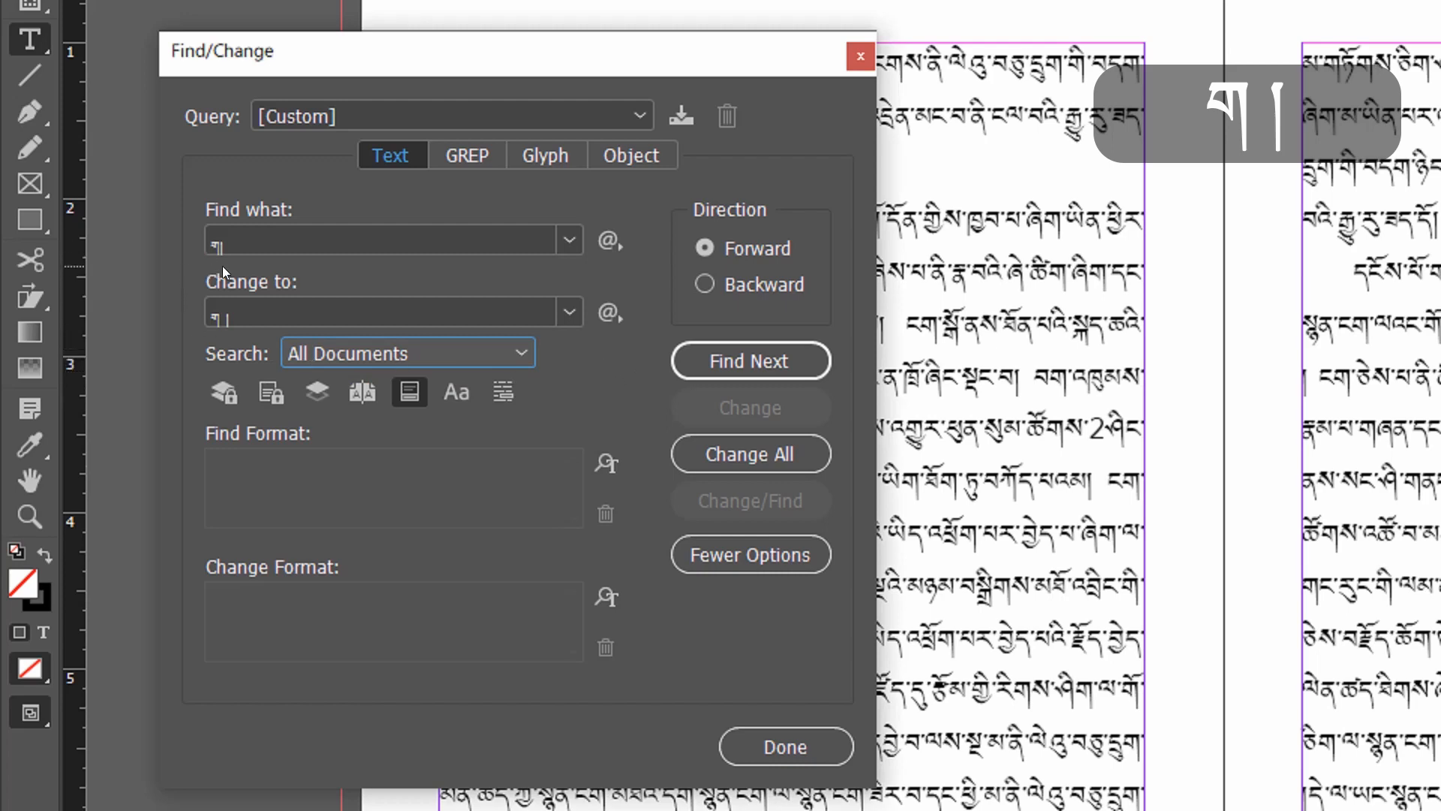
# Replace every ང། with ང་།, adding a tsheg before the shad throughout all documents
pyautogui.moveTo(241, 243); pyautogui.dragTo(156, 229)
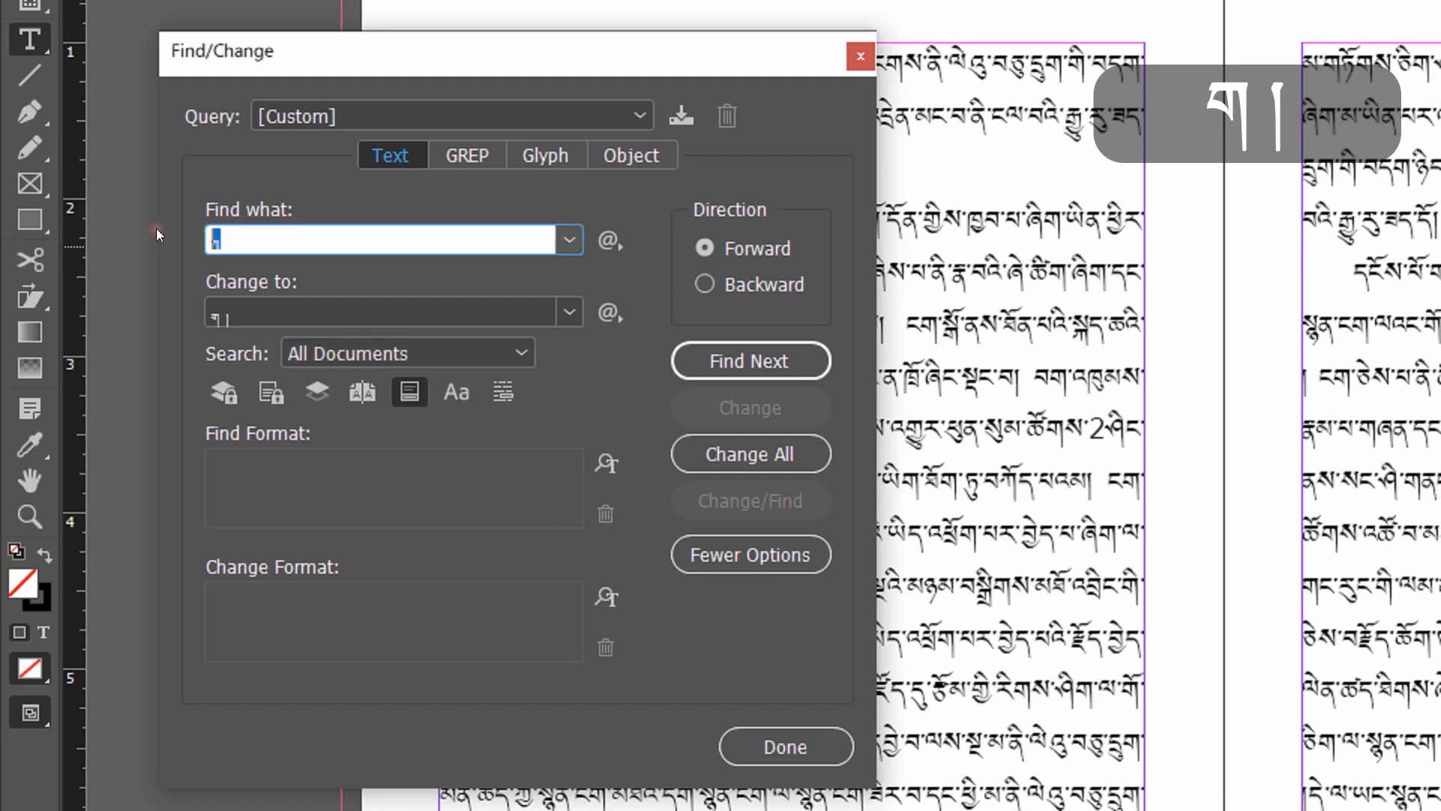
pyautogui.write('-')
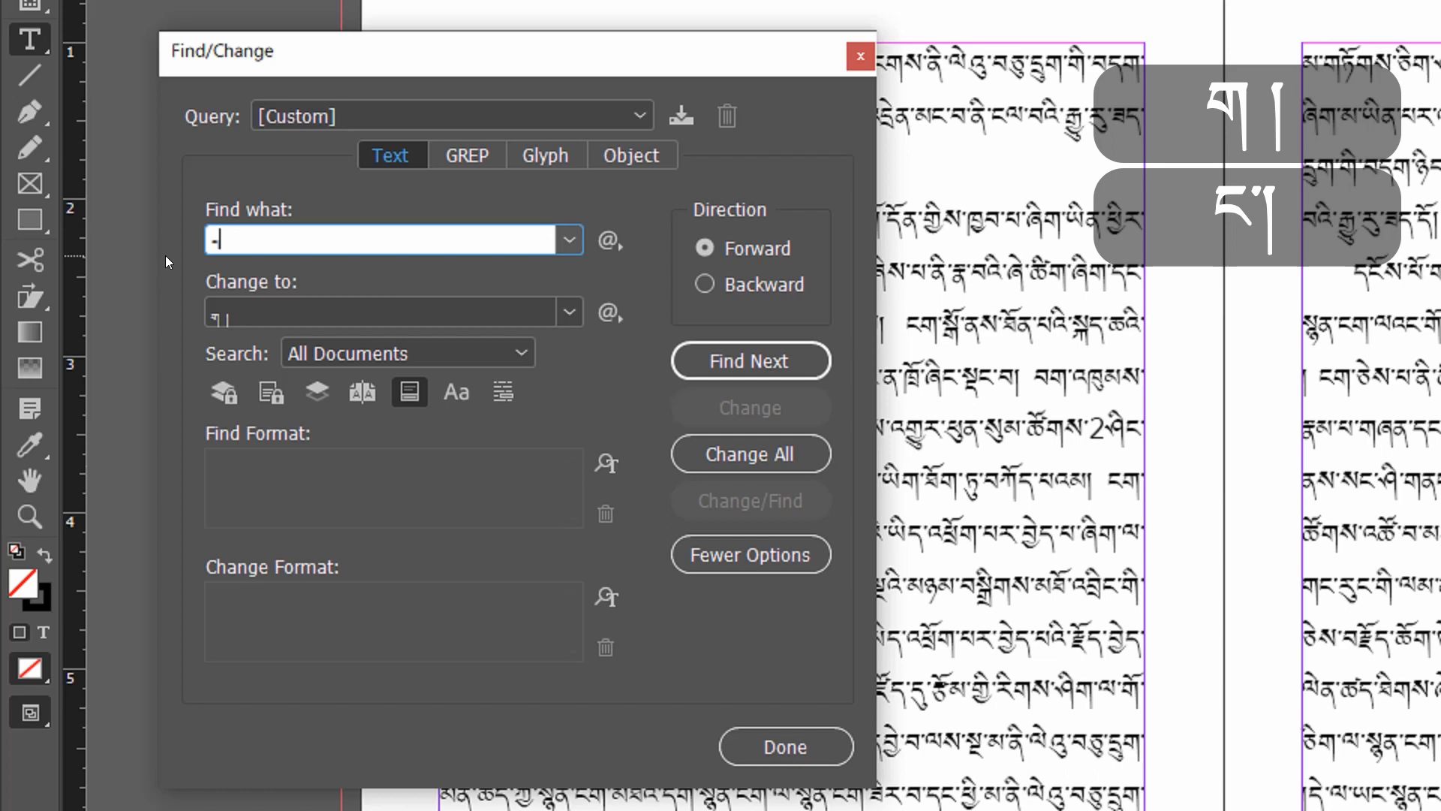
pyautogui.moveTo(234, 313); pyautogui.dragTo(128, 301)
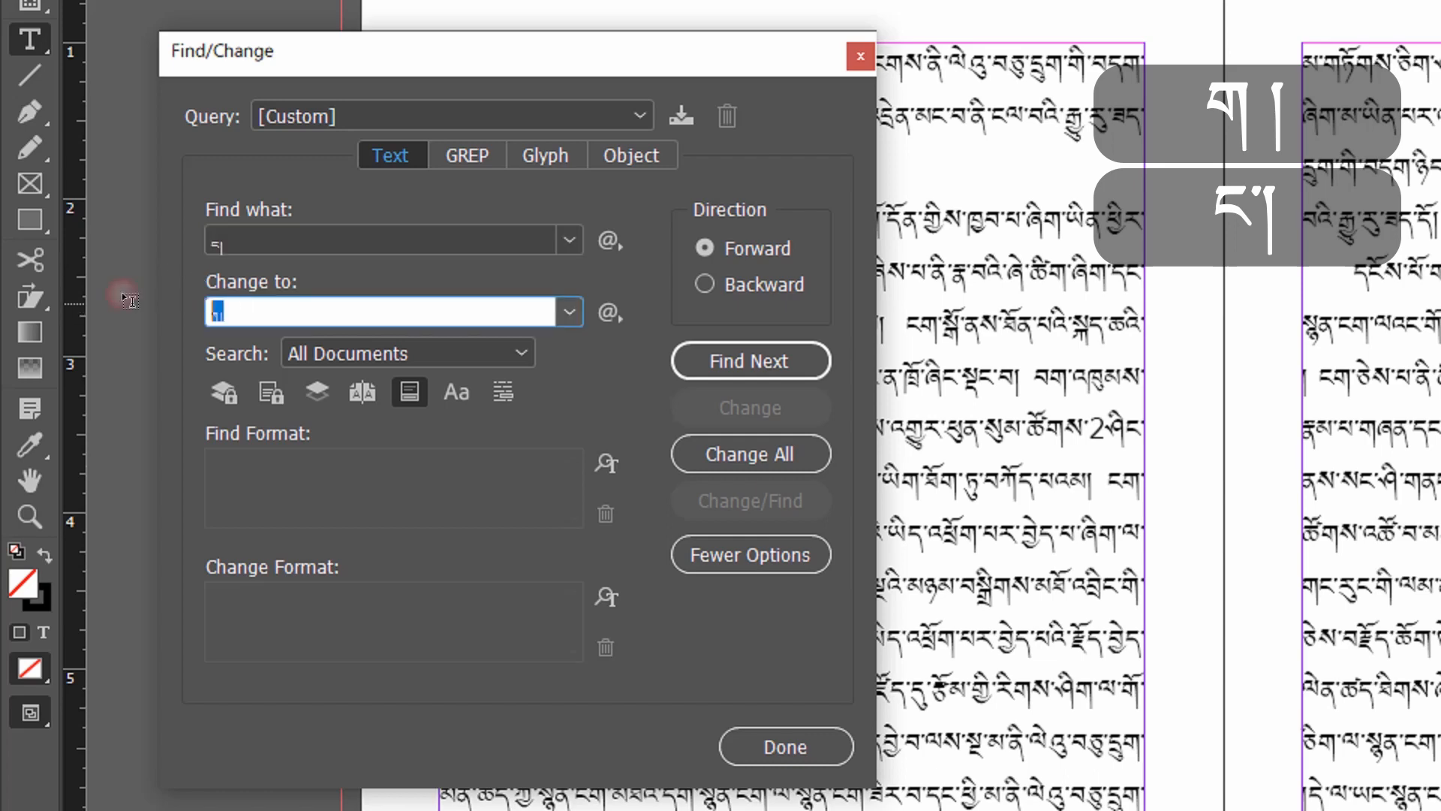
pyautogui.write('-')
pyautogui.click(755, 457)
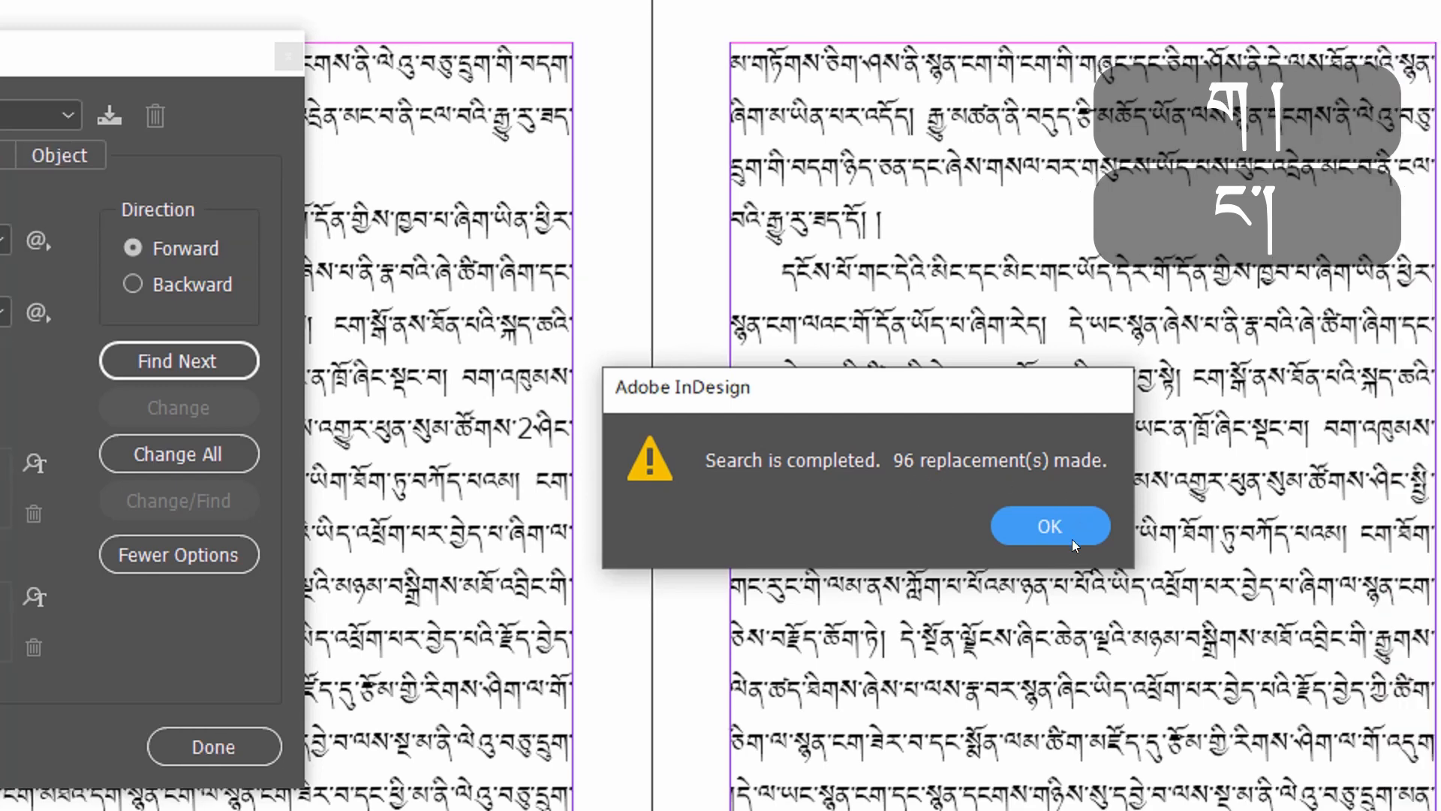
pyautogui.click(1072, 531)
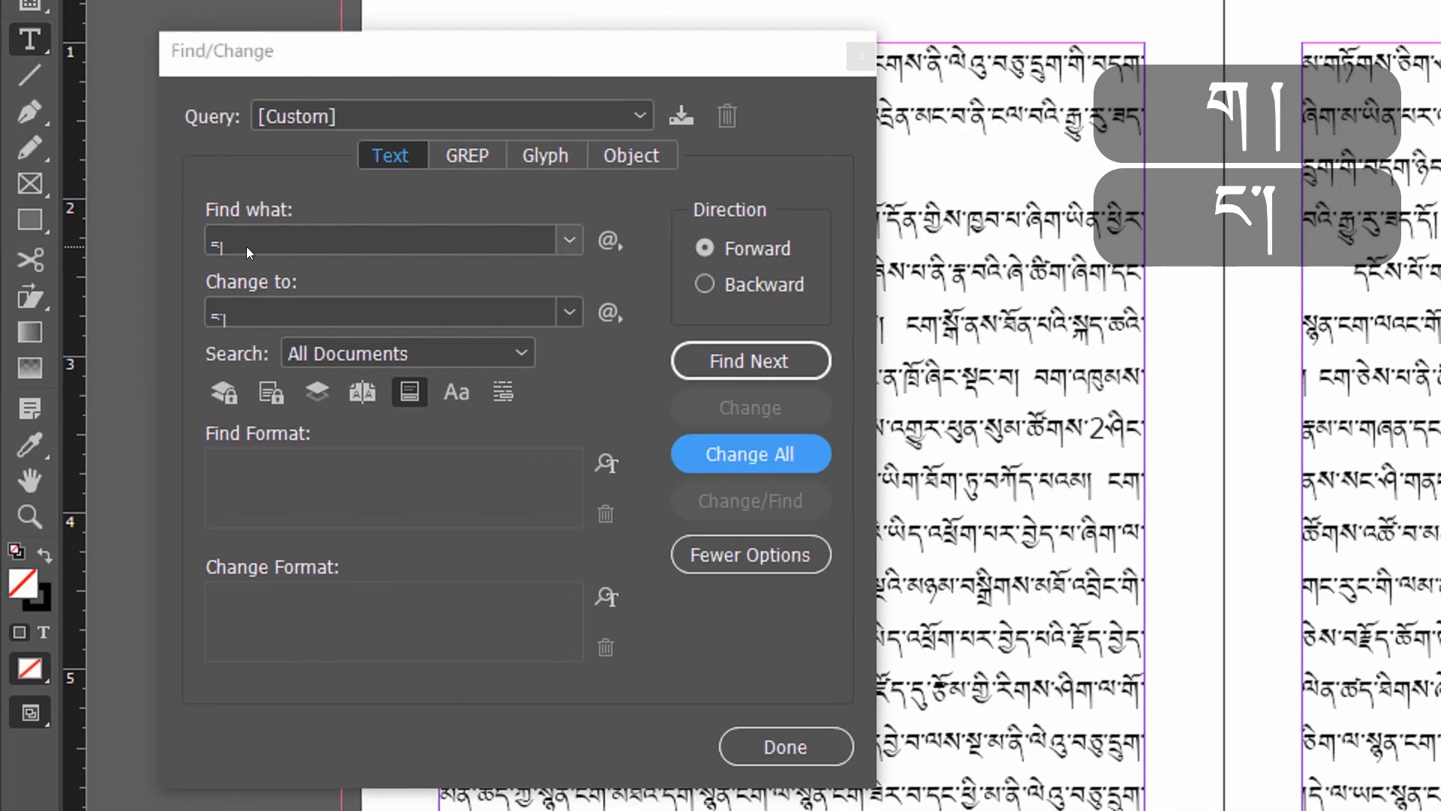
# Replace every double space with a single space in all documents, running the replacement twice
pyautogui.click(174, 234)
pyautogui.moveTo(272, 232); pyautogui.dragTo(201, 228)
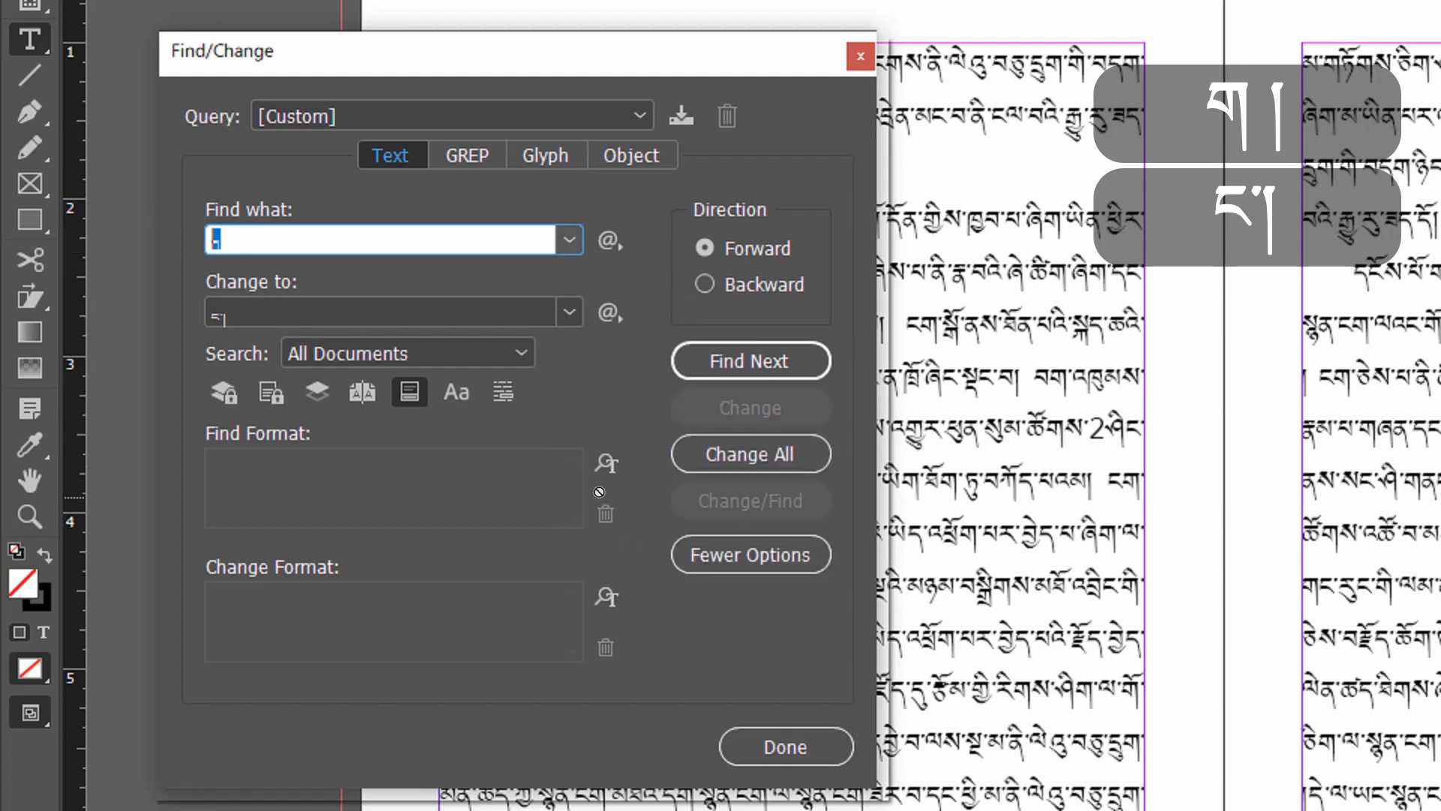
pyautogui.click(248, 237)
pyautogui.press('BackSpace')
pyautogui.press('BackSpace')
pyautogui.press('Tab')
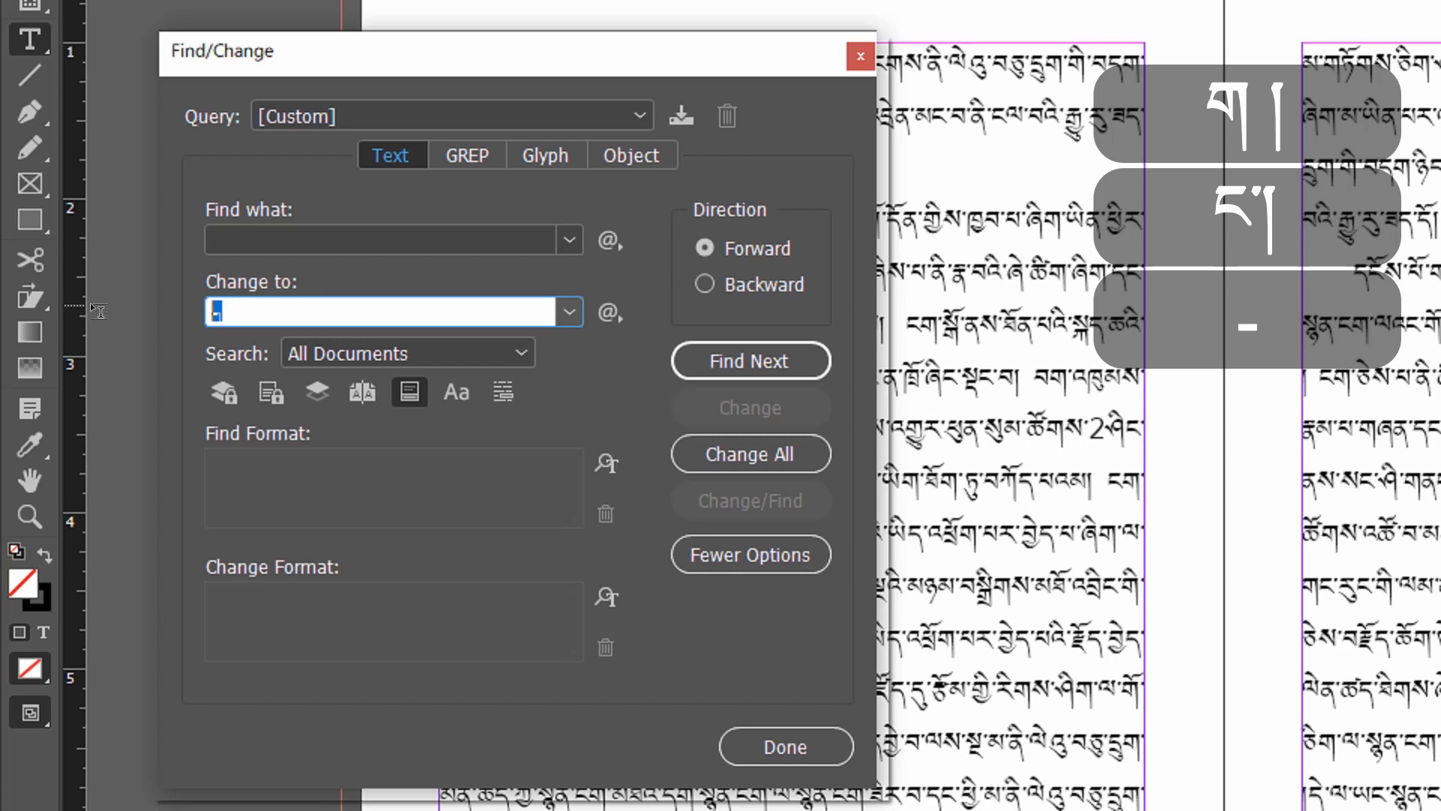
pyautogui.press('BackSpace')
pyautogui.press('BackSpace')
pyautogui.click(228, 238)
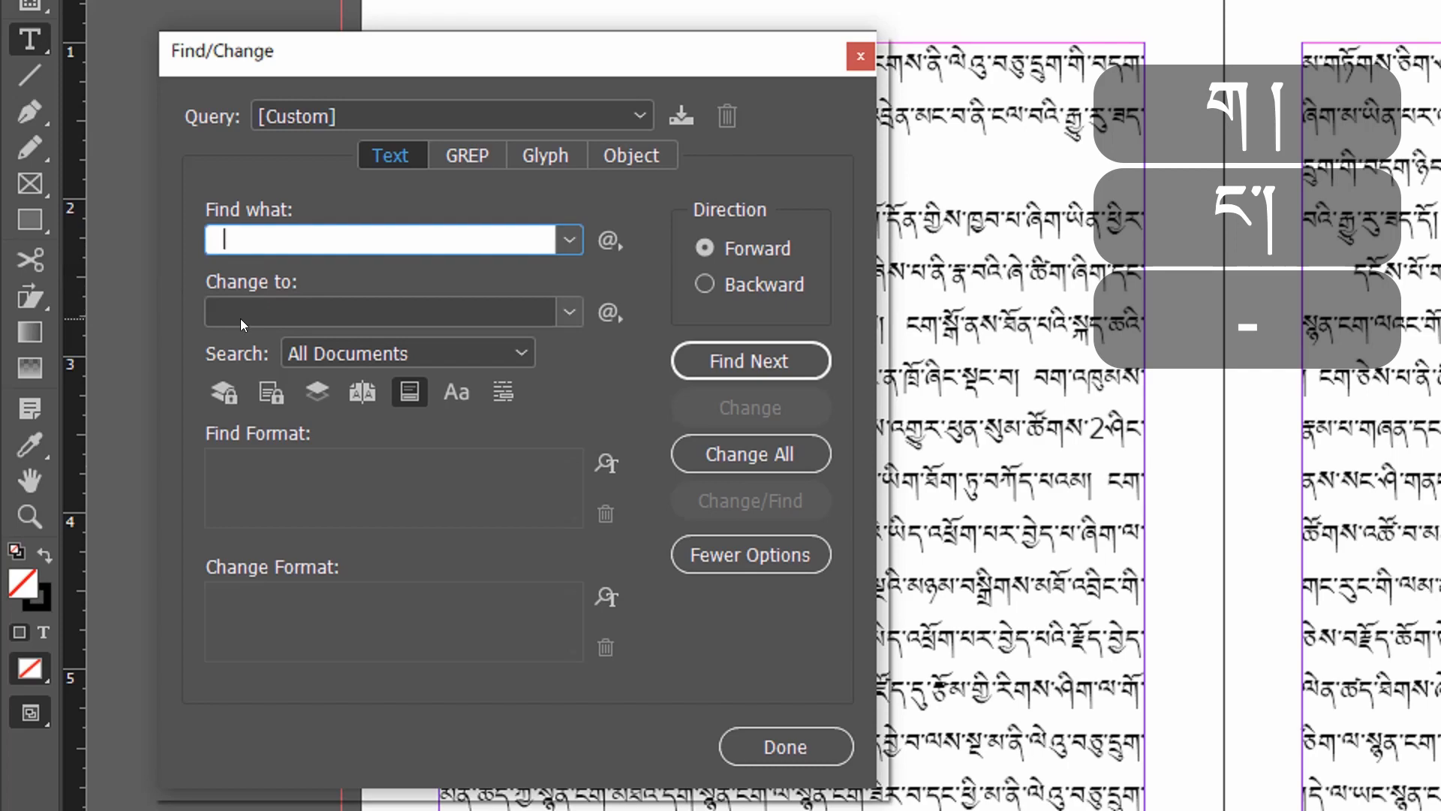
pyautogui.click(777, 454)
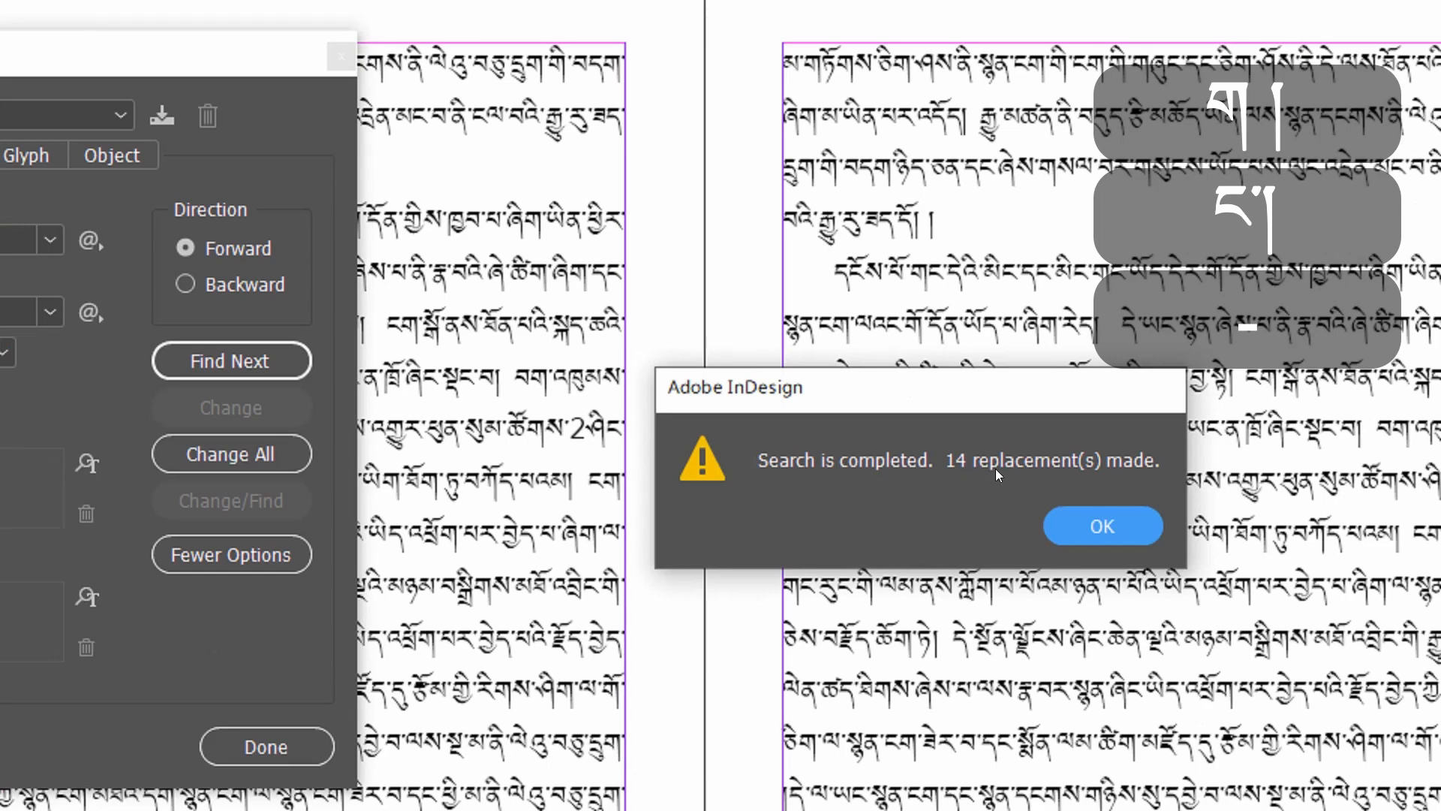
pyautogui.click(1098, 528)
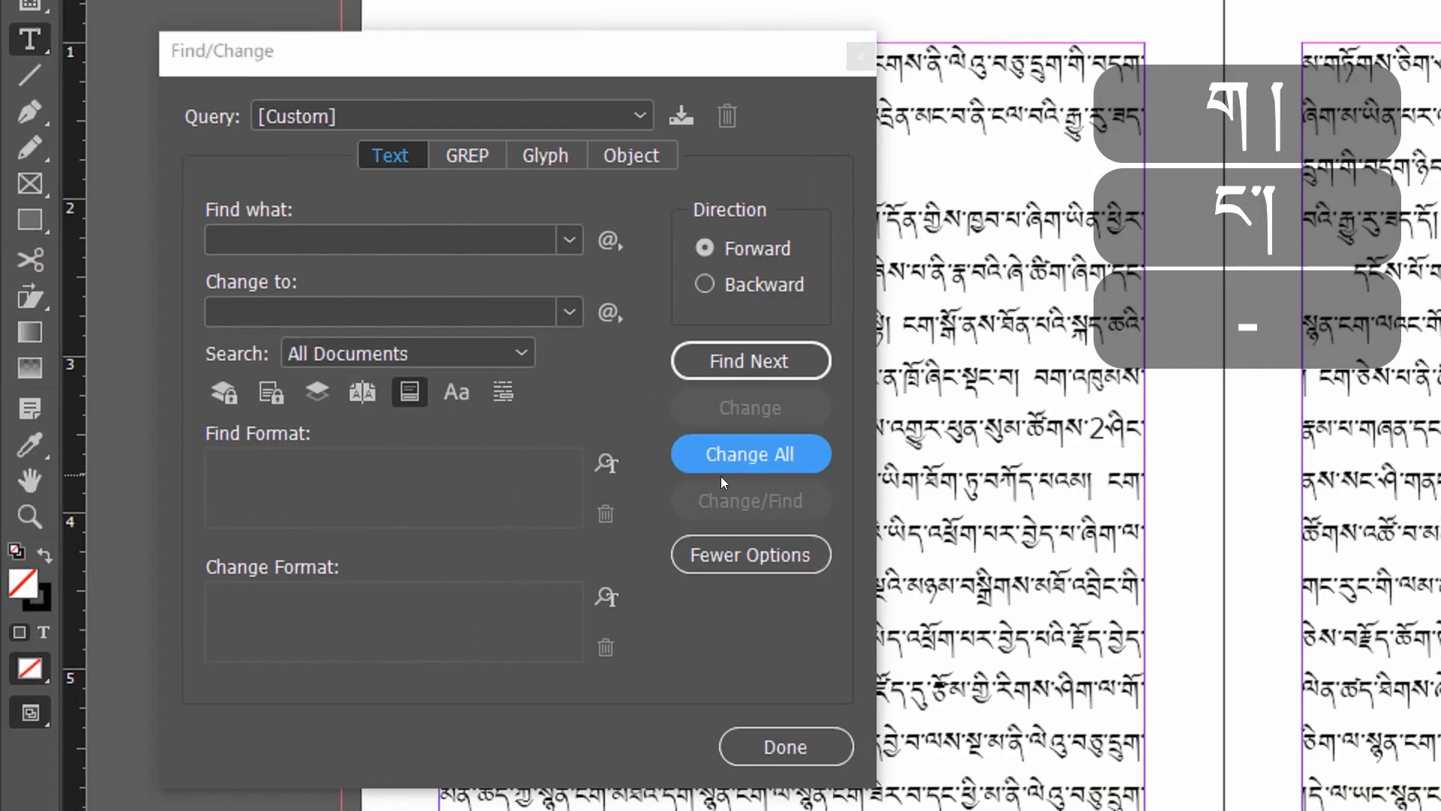
pyautogui.click(764, 454)
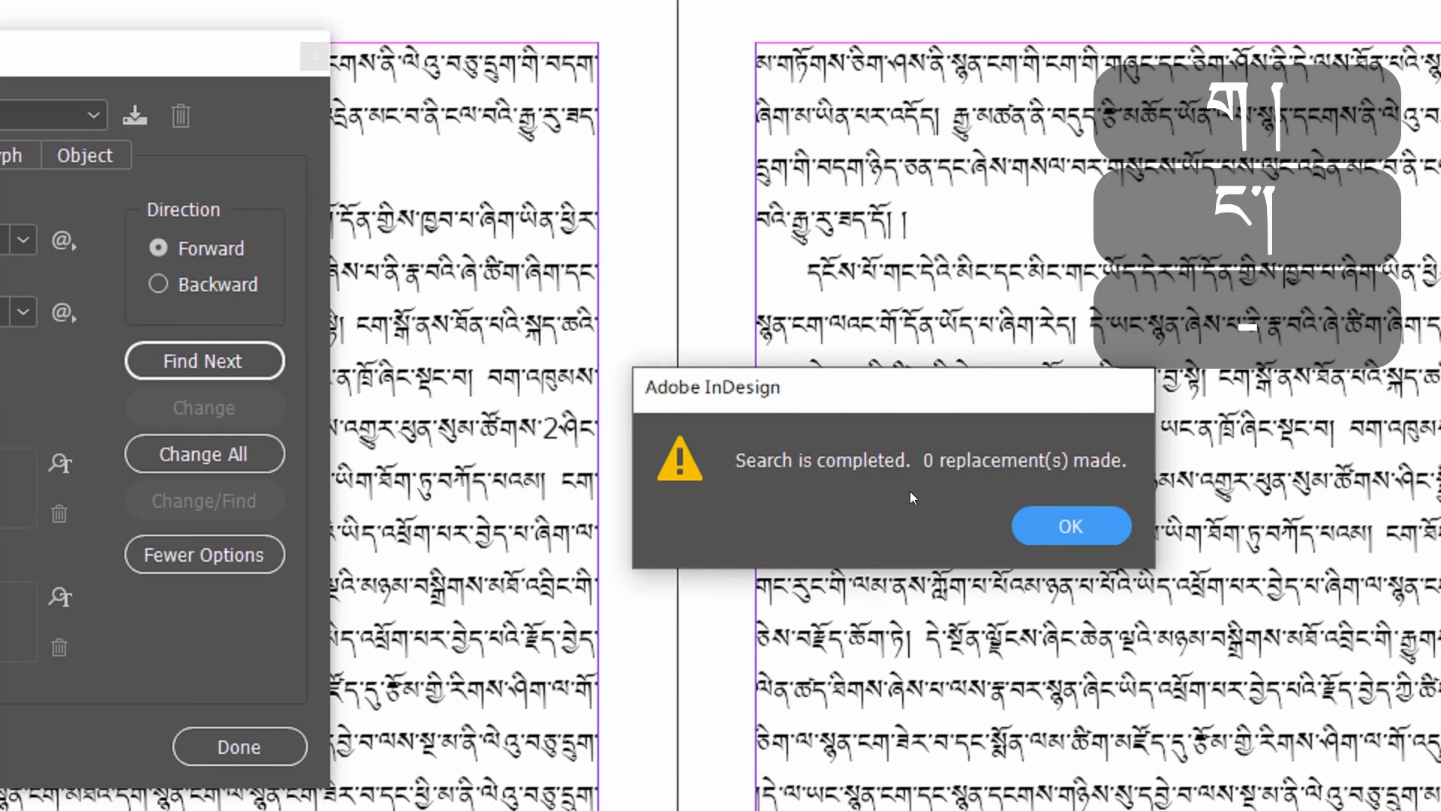
pyautogui.click(1065, 525)
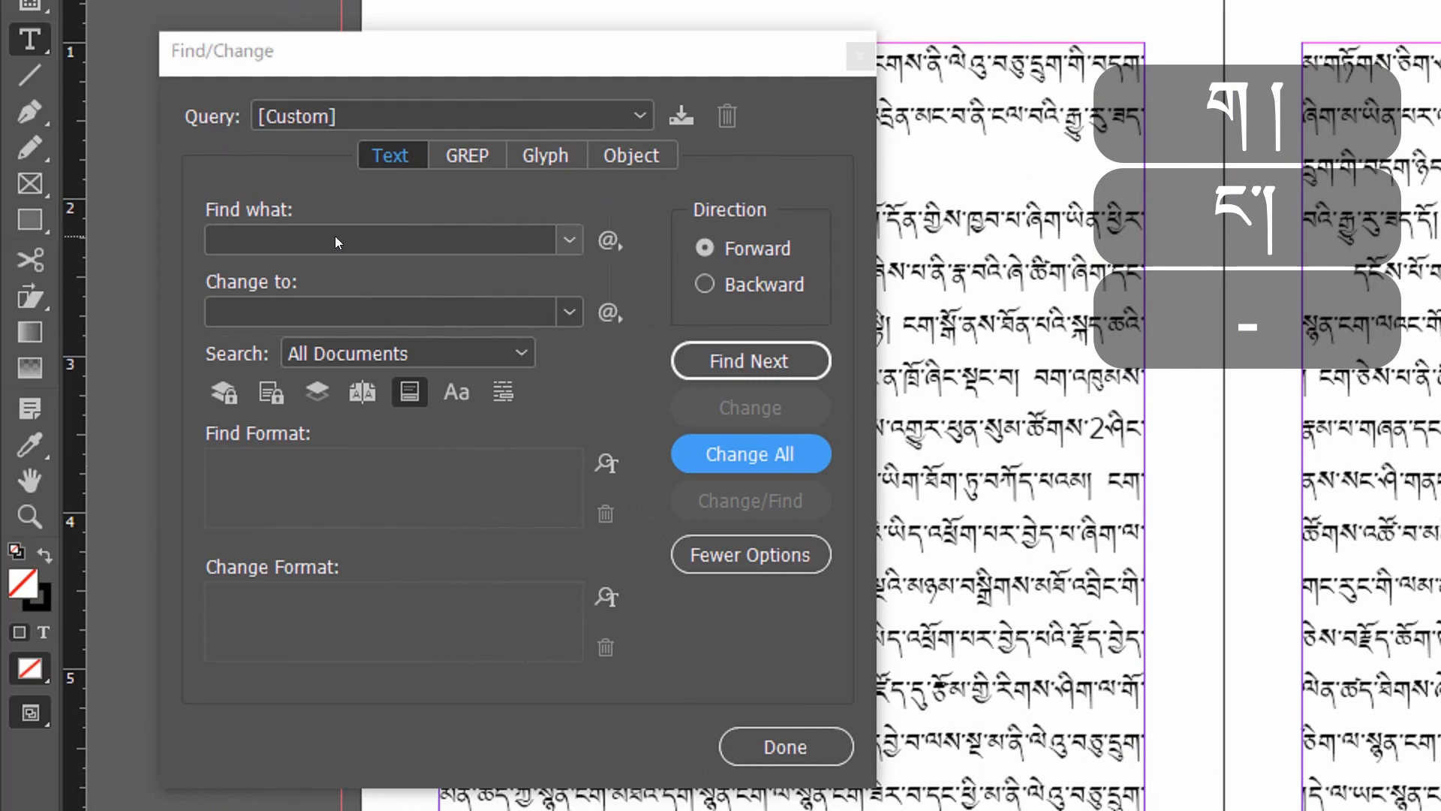
# Replace every ག་། with ག །, swapping the tsheg before the shad for a space in all documents
pyautogui.click(177, 226)
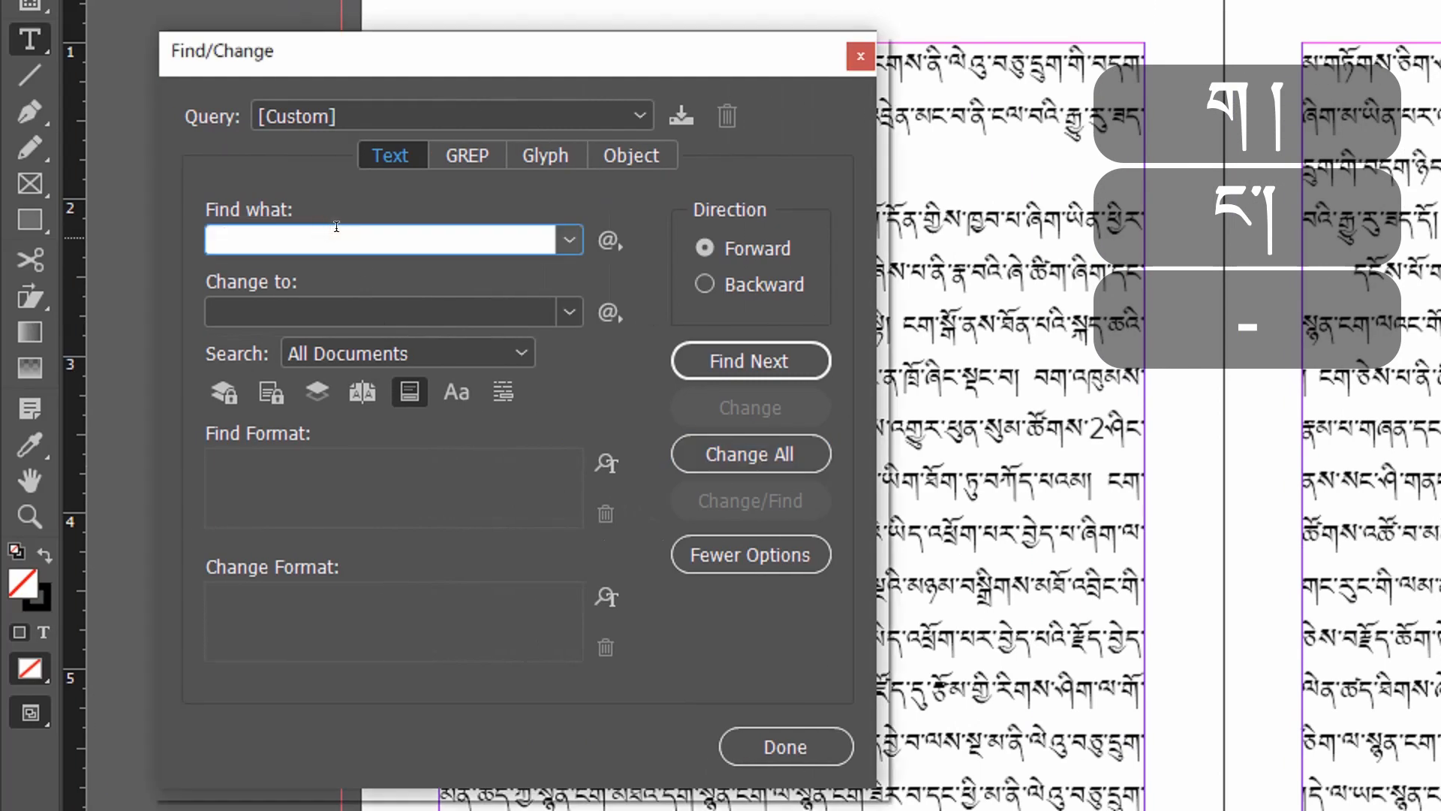
pyautogui.press('BackSpace')
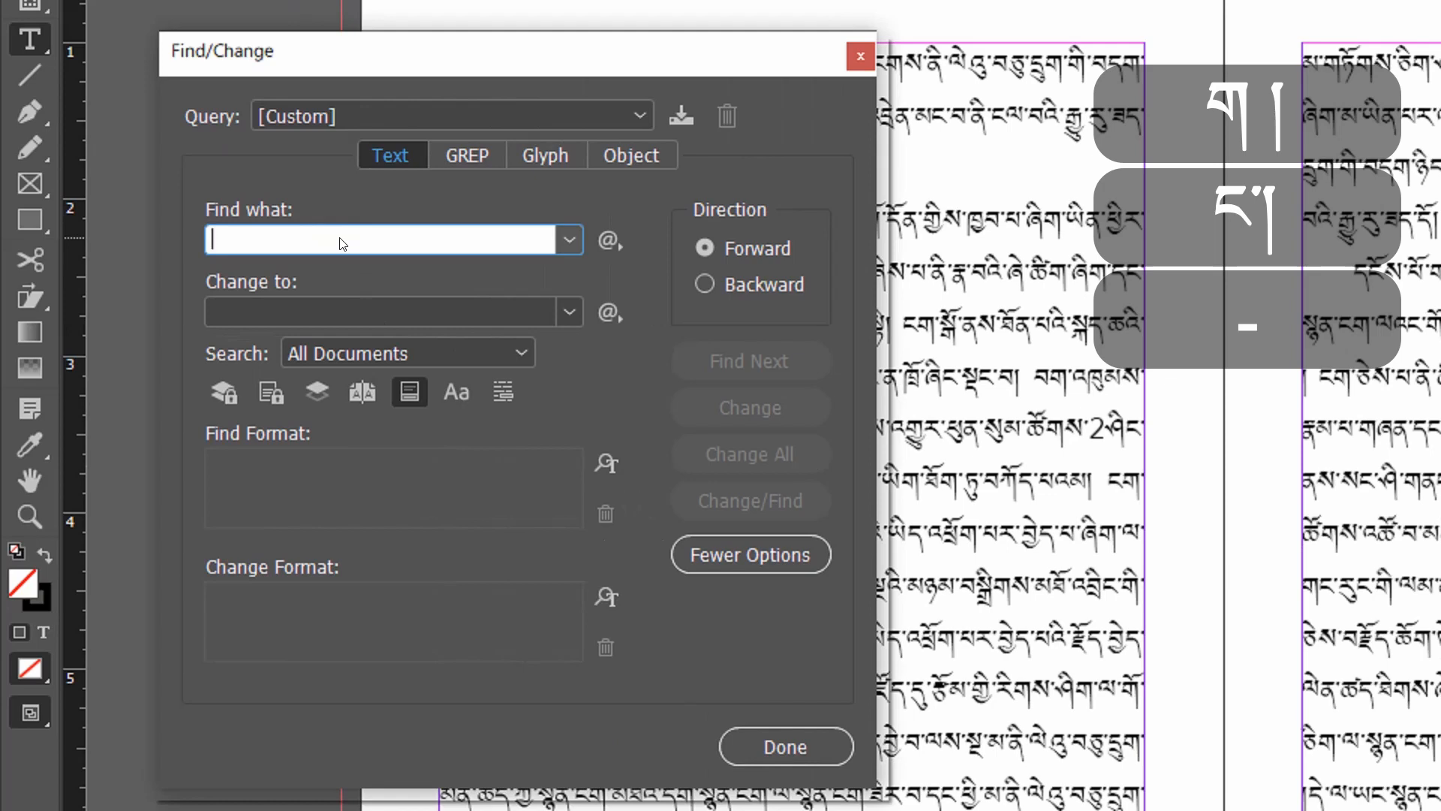
pyautogui.write('-')
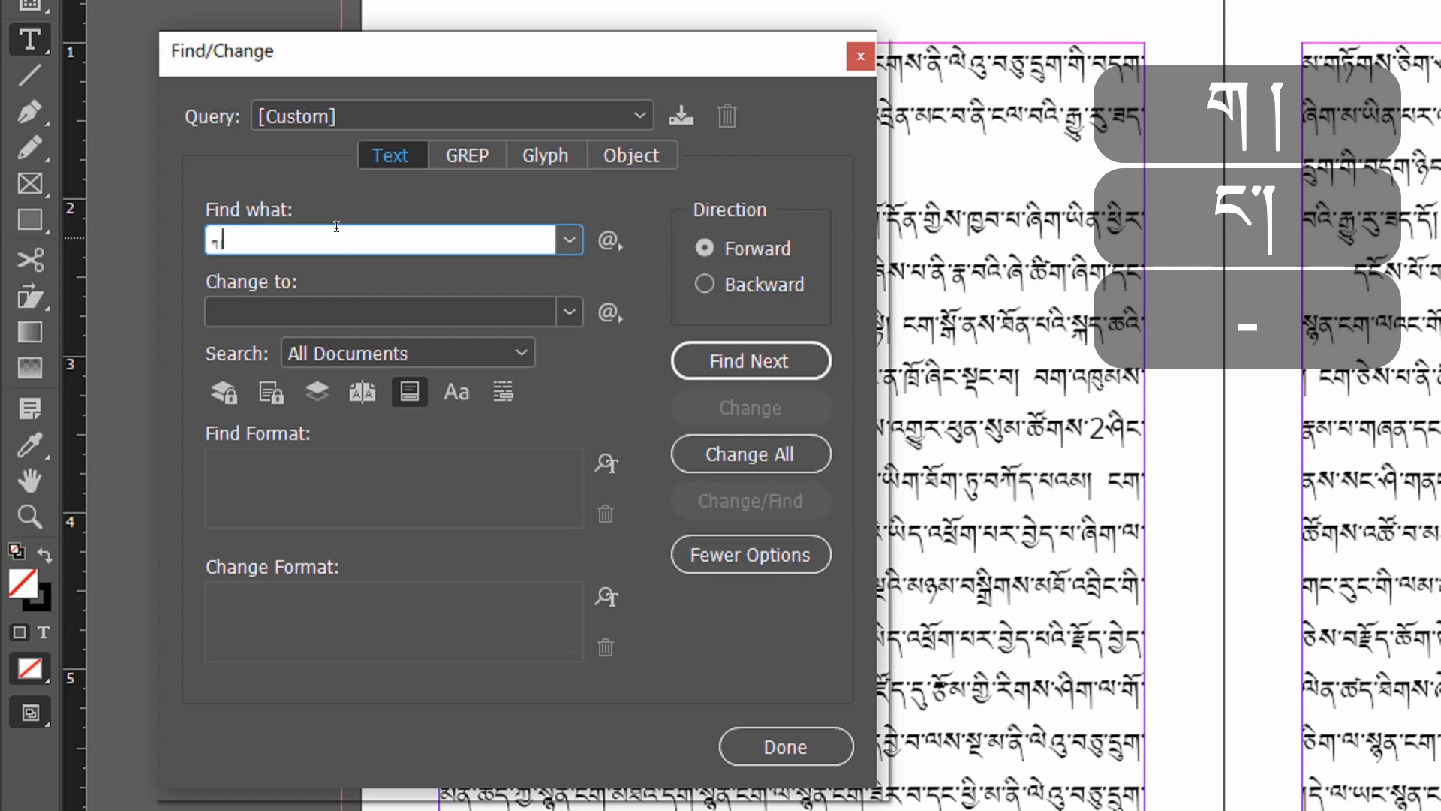
pyautogui.write('།')
pyautogui.click(316, 326)
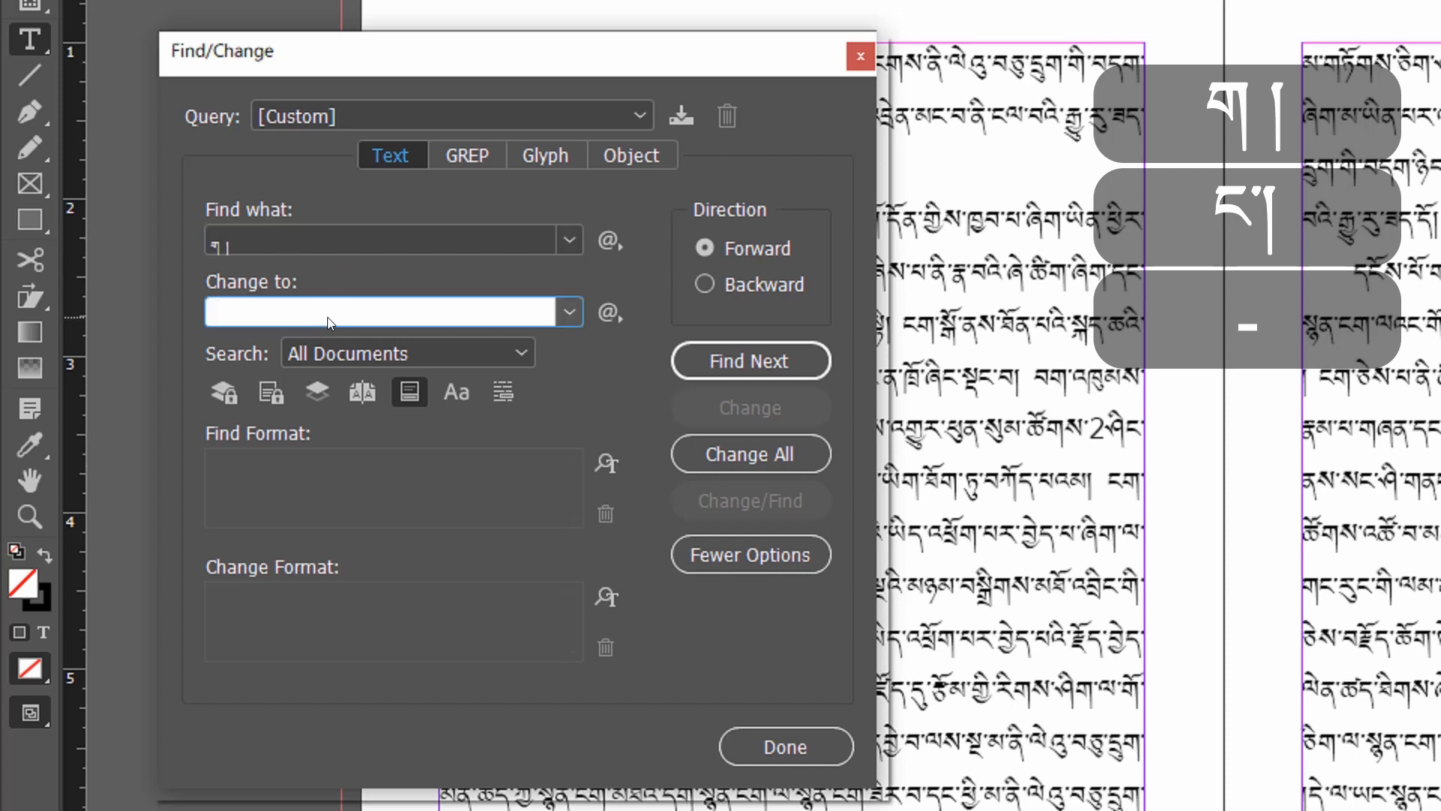
pyautogui.write('-')
pyautogui.press('BackSpace')
pyautogui.write('ག')
pyautogui.click(749, 454)
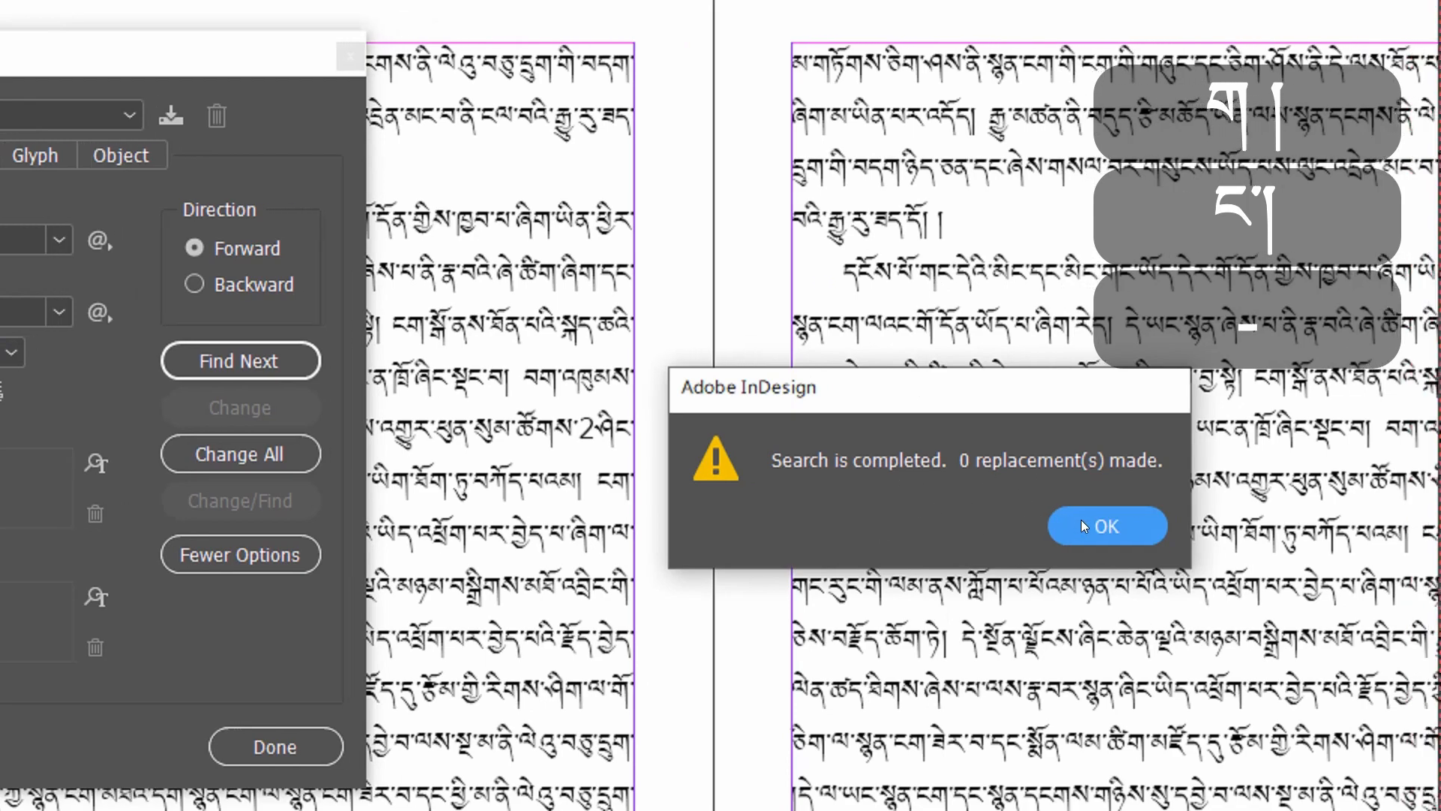
pyautogui.click(1081, 524)
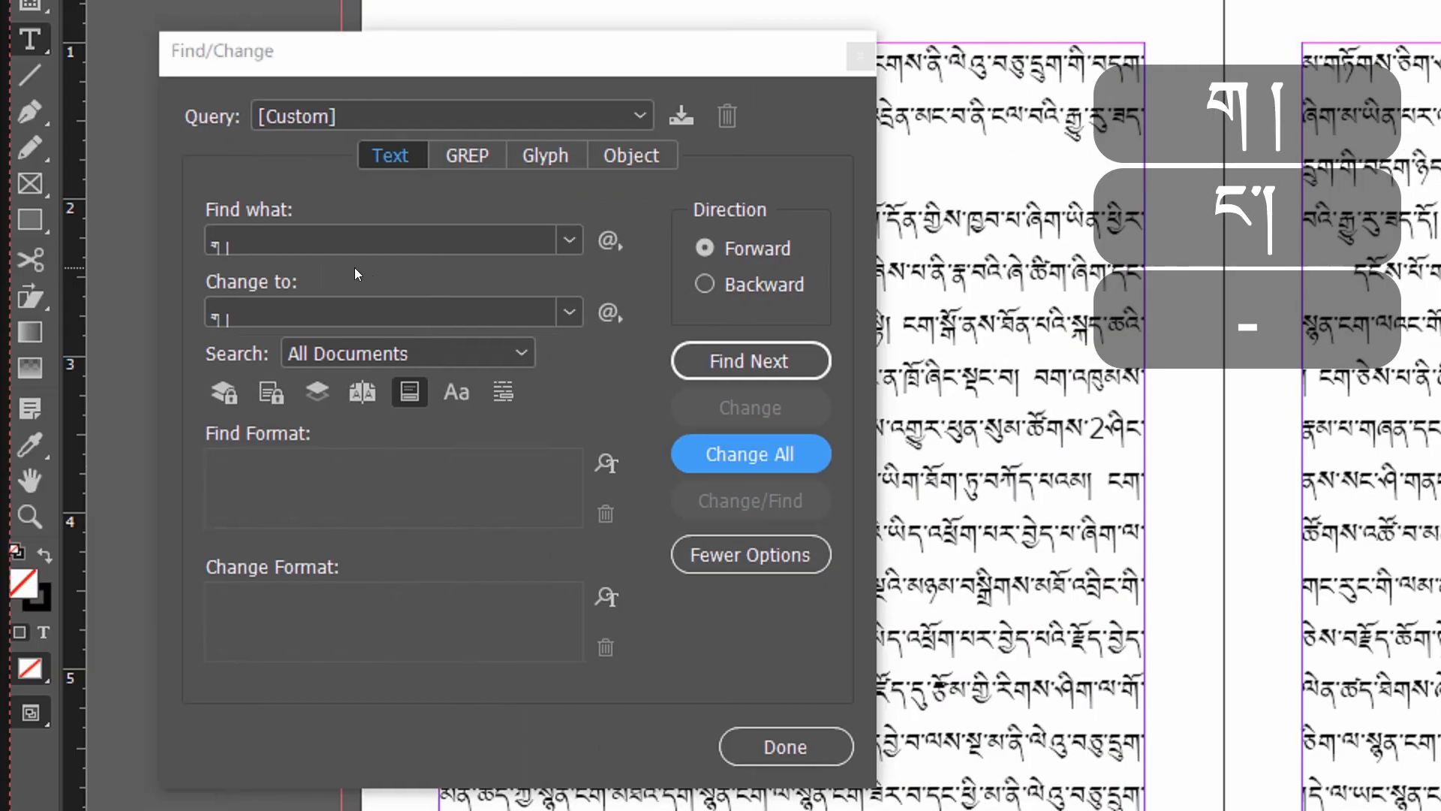
# Replace every ང་ ། with ང་།, removing the space between tsheg and shad in all documents
pyautogui.moveTo(307, 241); pyautogui.dragTo(89, 226)
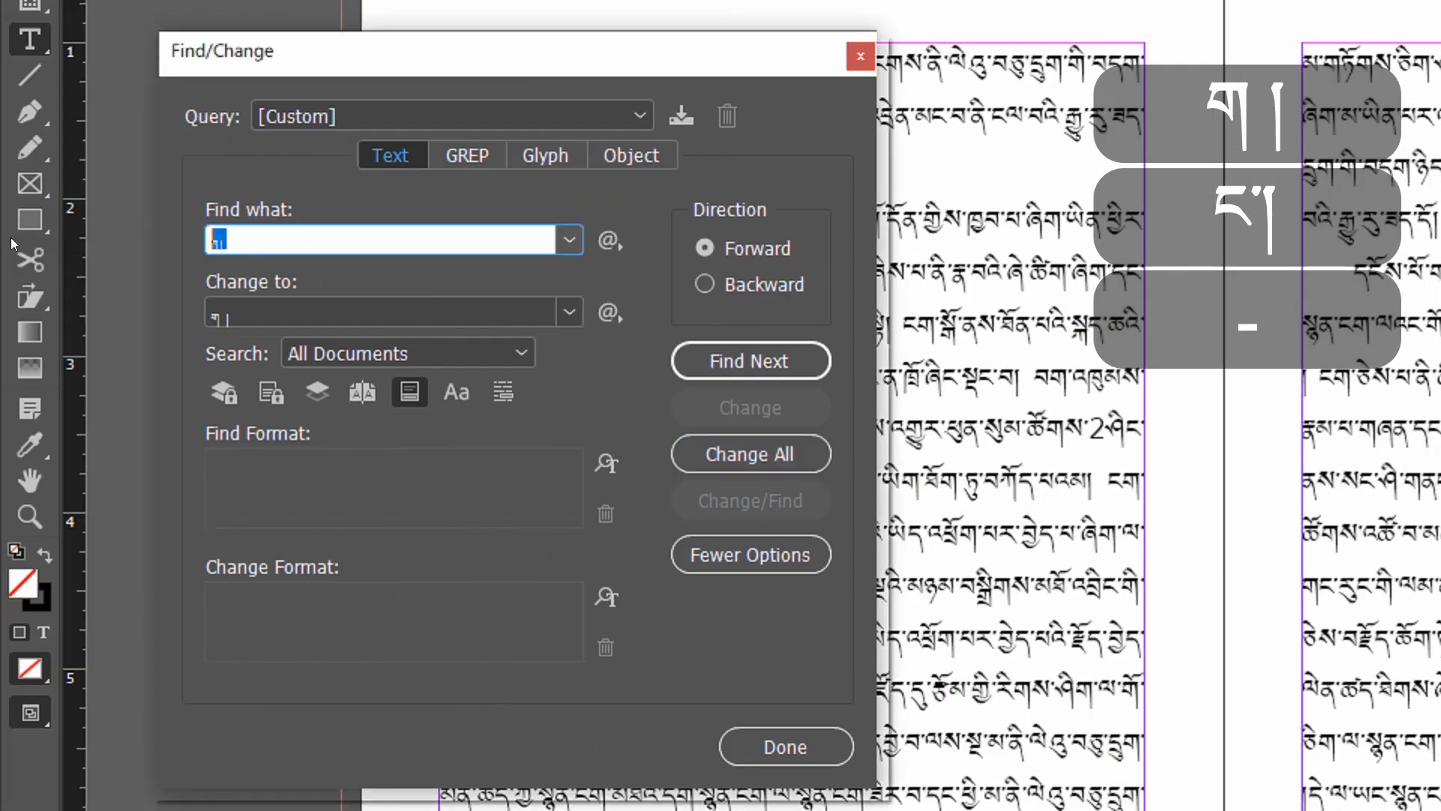
pyautogui.write('-')
pyautogui.press('Tab')
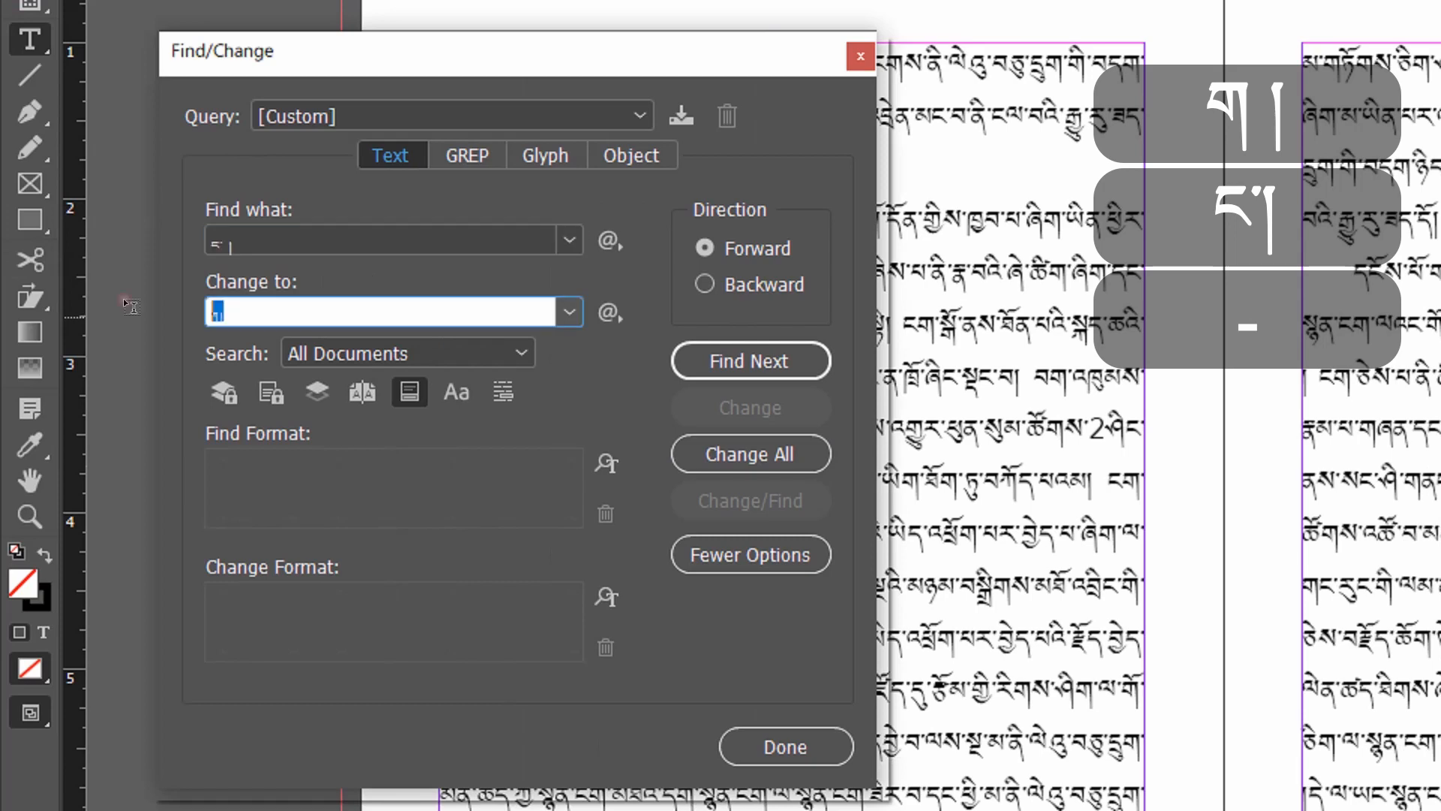
pyautogui.write('-')
pyautogui.click(750, 454)
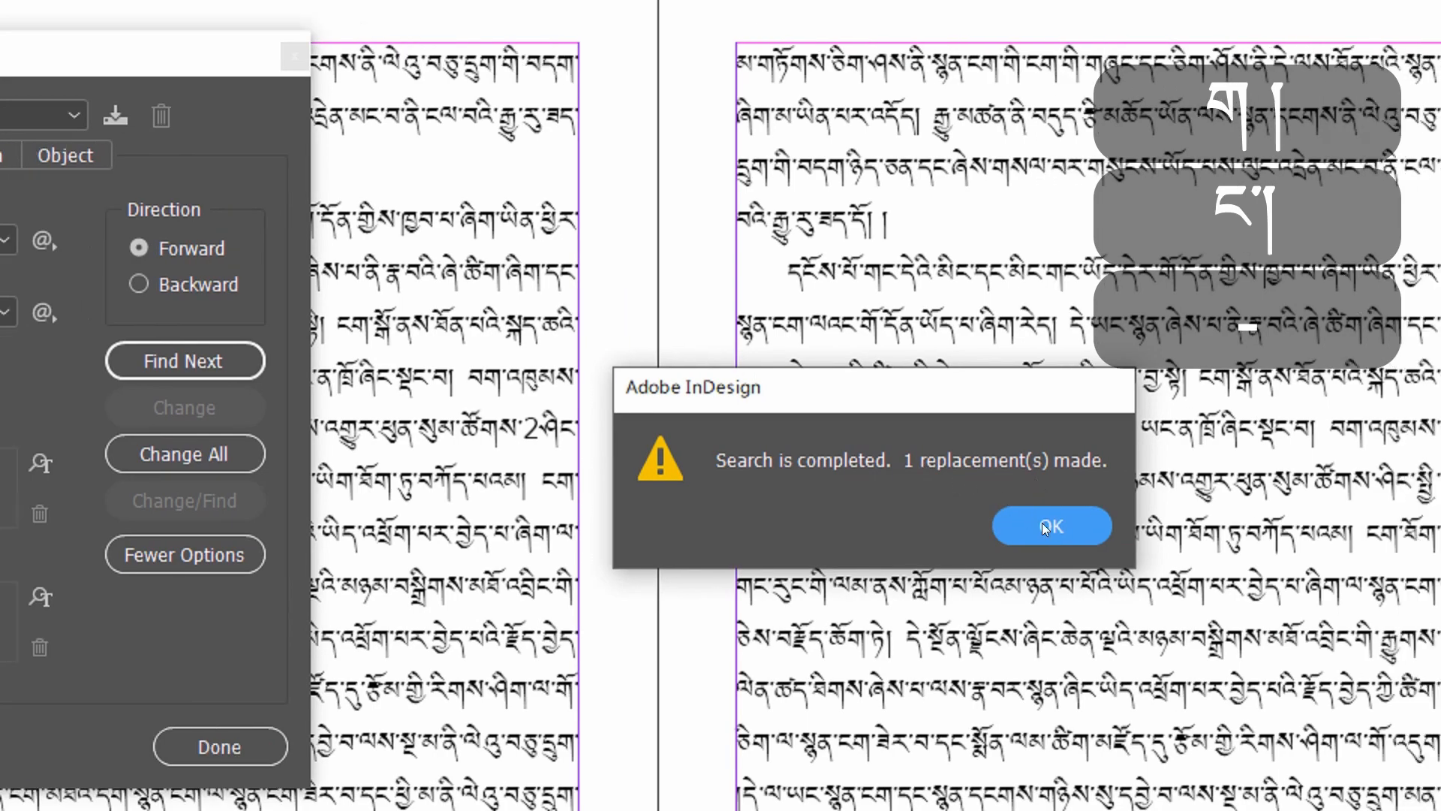
pyautogui.click(1123, 526)
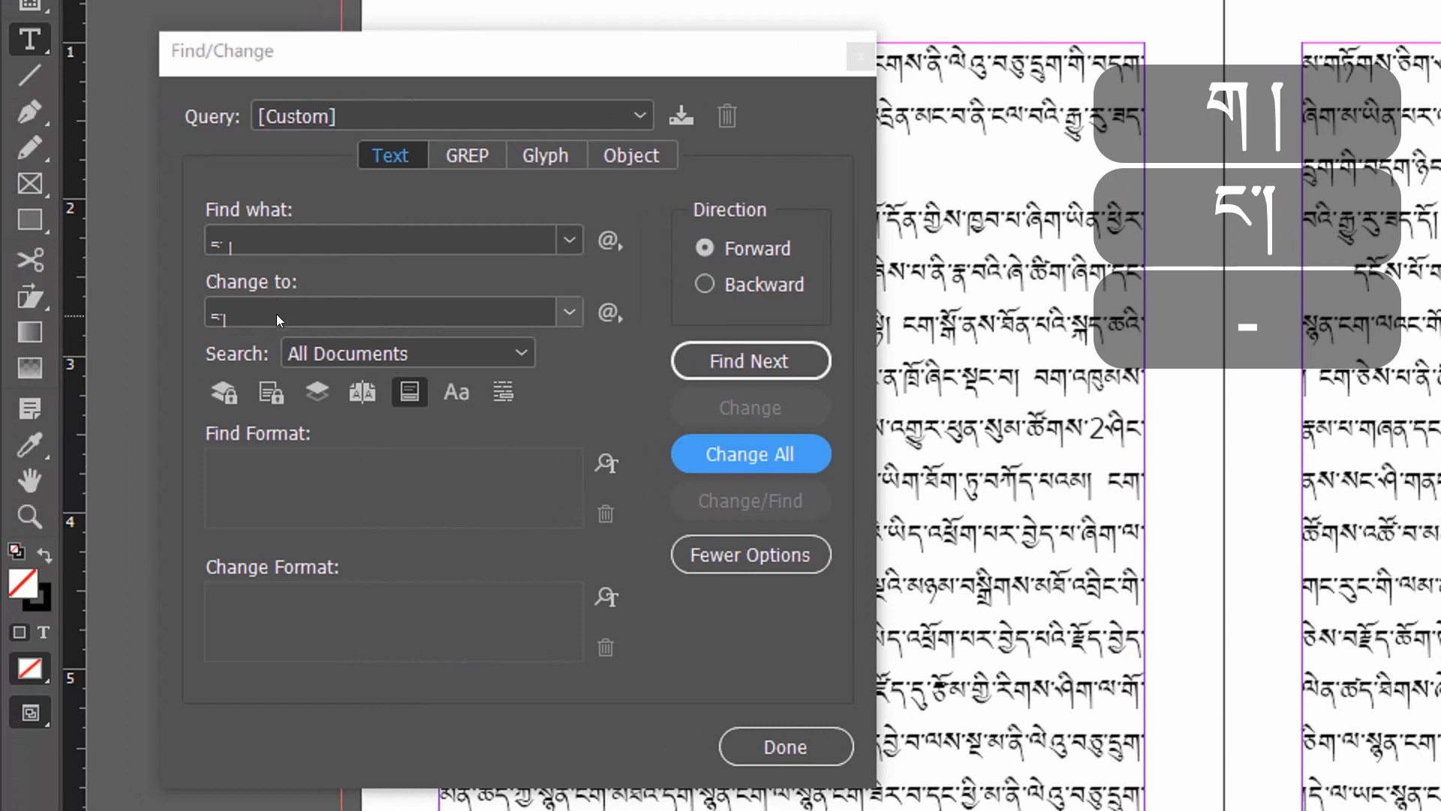
# Clear both the search text and the replacement text from the previous Find/Change query
pyautogui.moveTo(277, 314); pyautogui.dragTo(77, 276)
pyautogui.press('BackSpace')
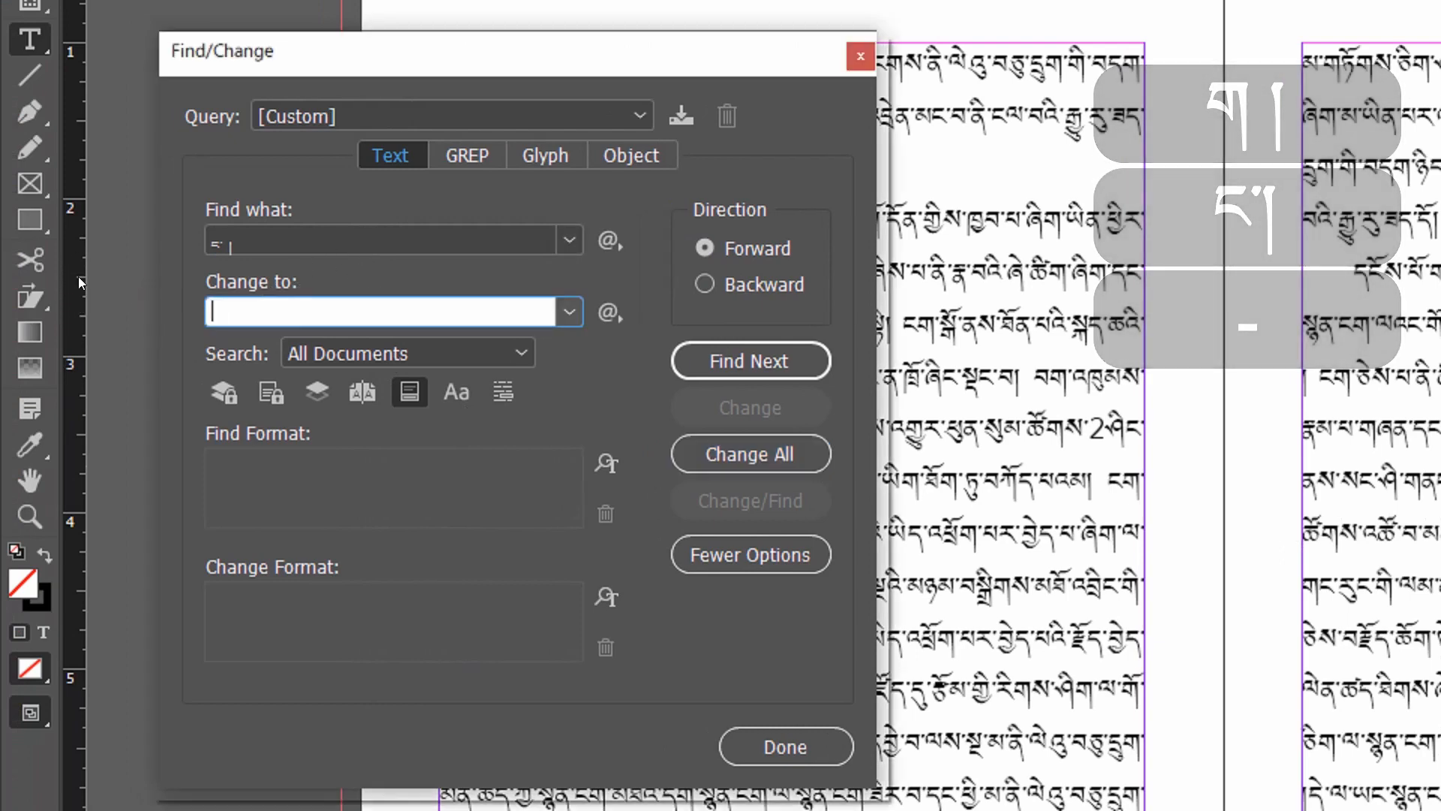
pyautogui.moveTo(267, 245); pyautogui.dragTo(153, 222)
pyautogui.press('BackSpace')
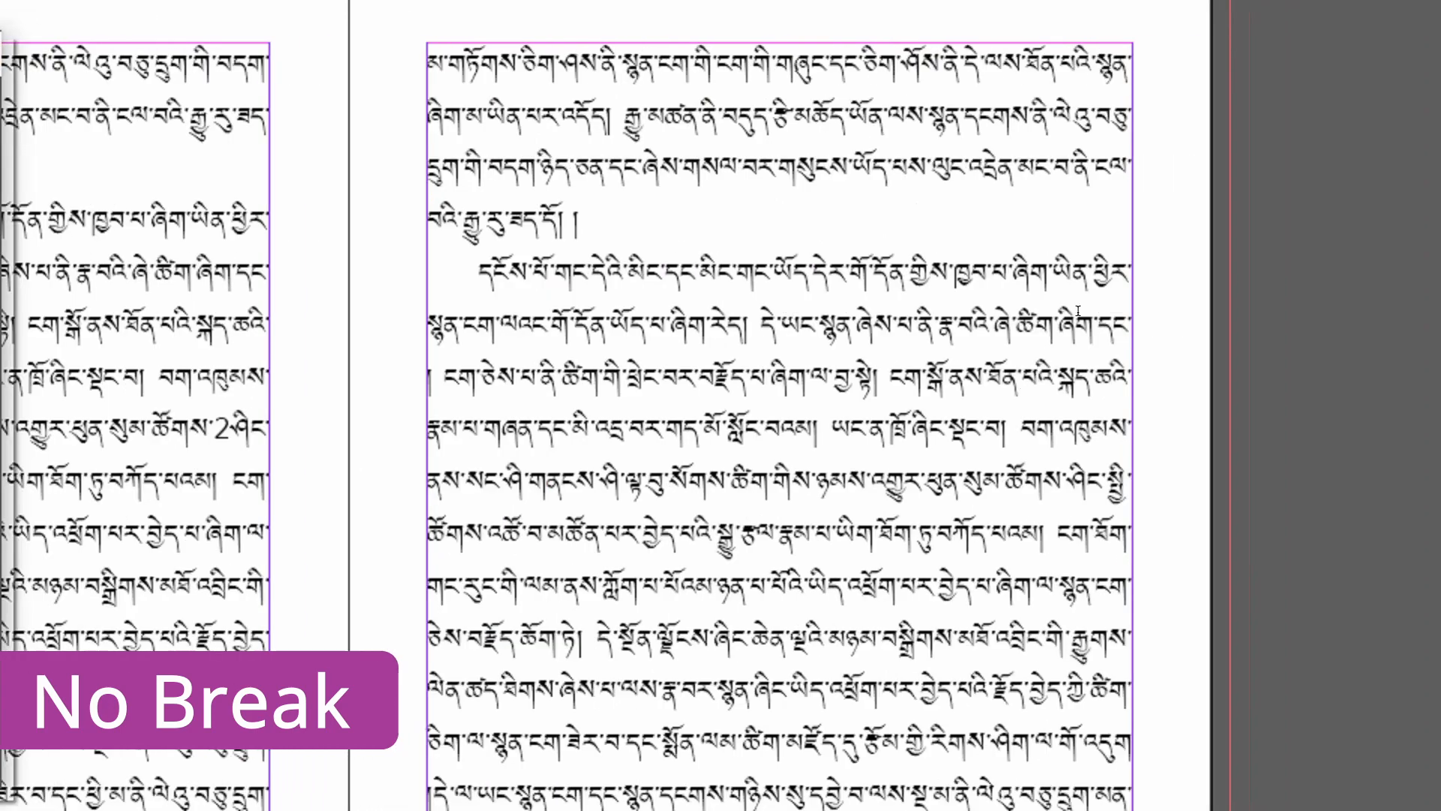
# Examine the lines on the right-hand page where a shad is separated from its preceding syllable by a line break
pyautogui.click(1079, 324)
pyautogui.moveTo(1079, 323); pyautogui.dragTo(1114, 324)
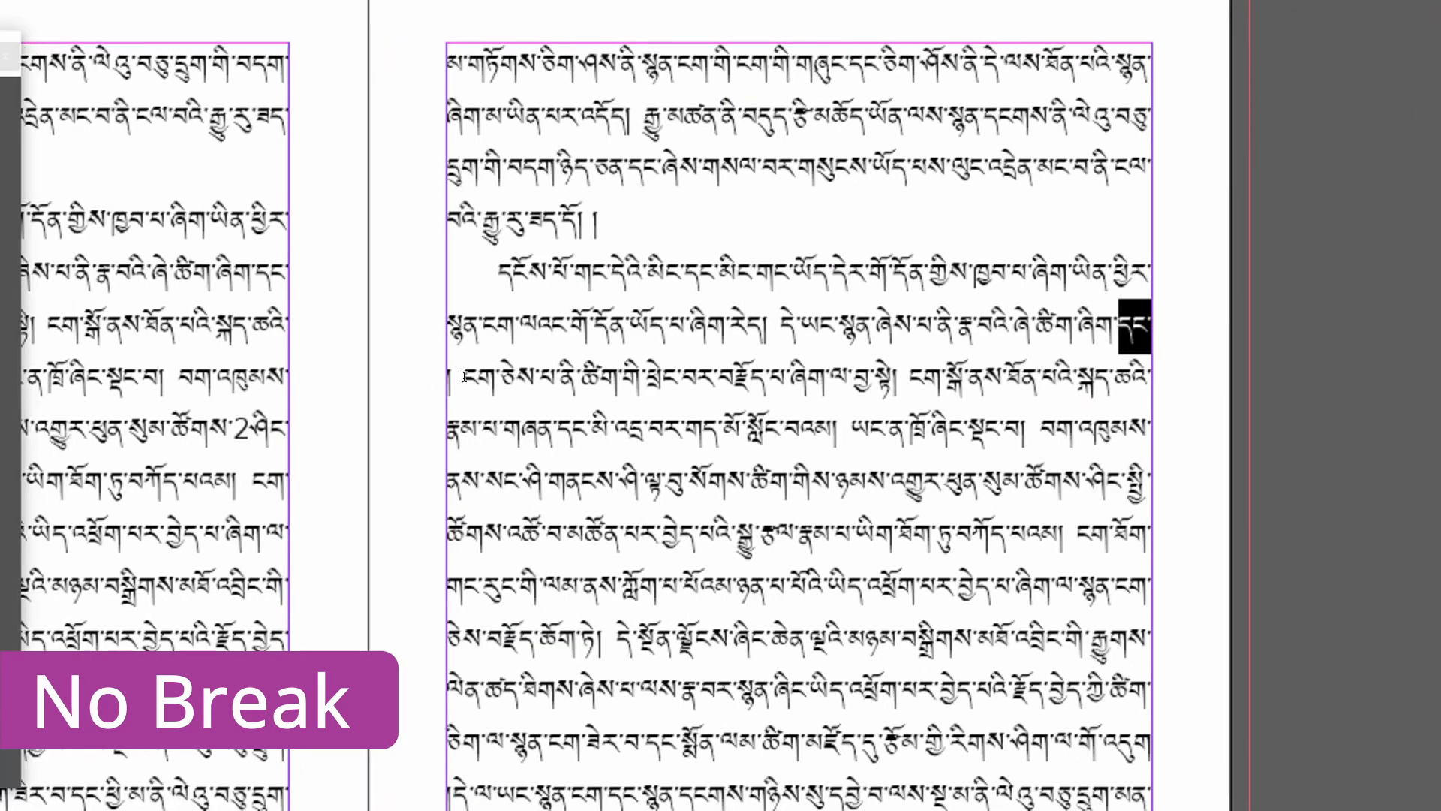
pyautogui.click(454, 375)
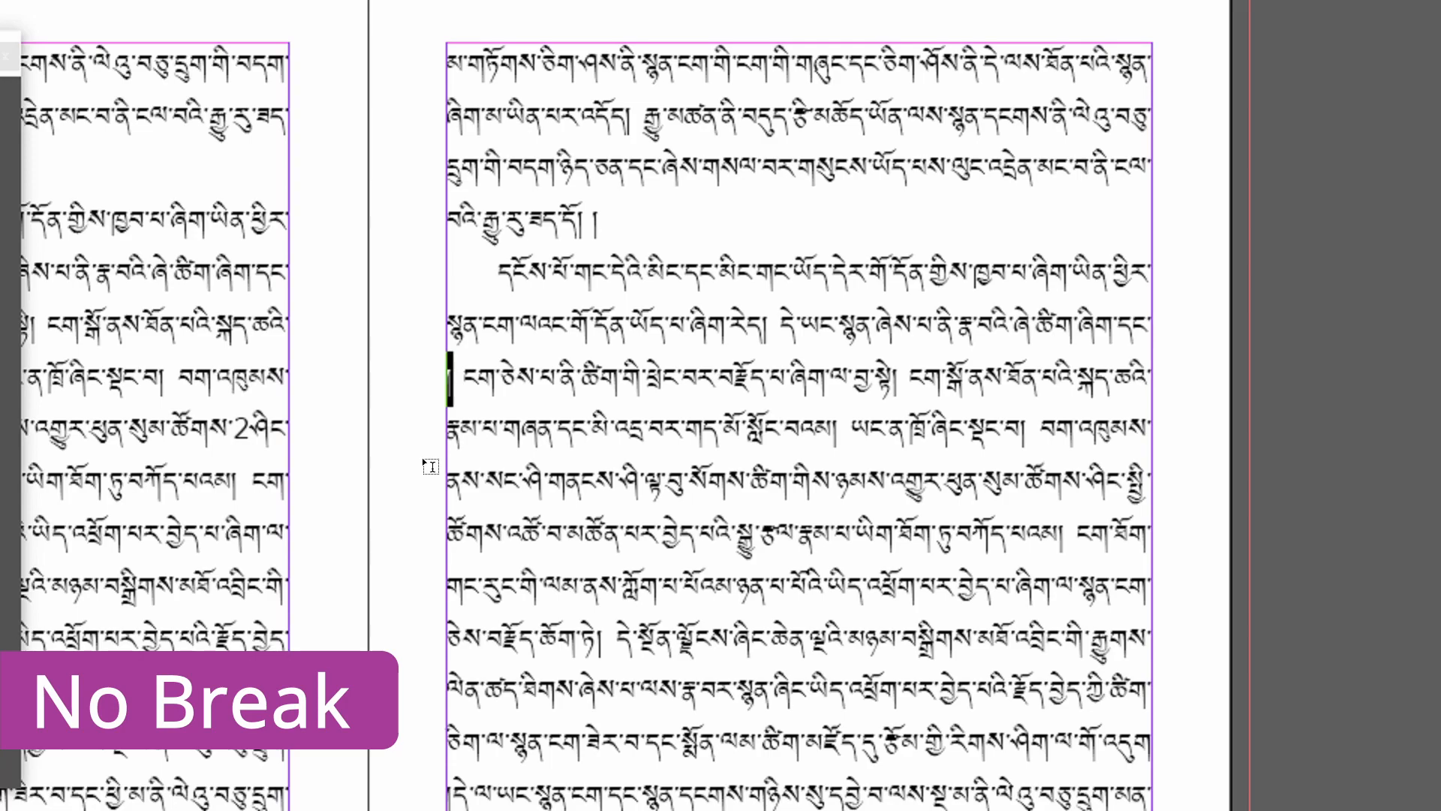
pyautogui.scroll(-3, 430, 466)
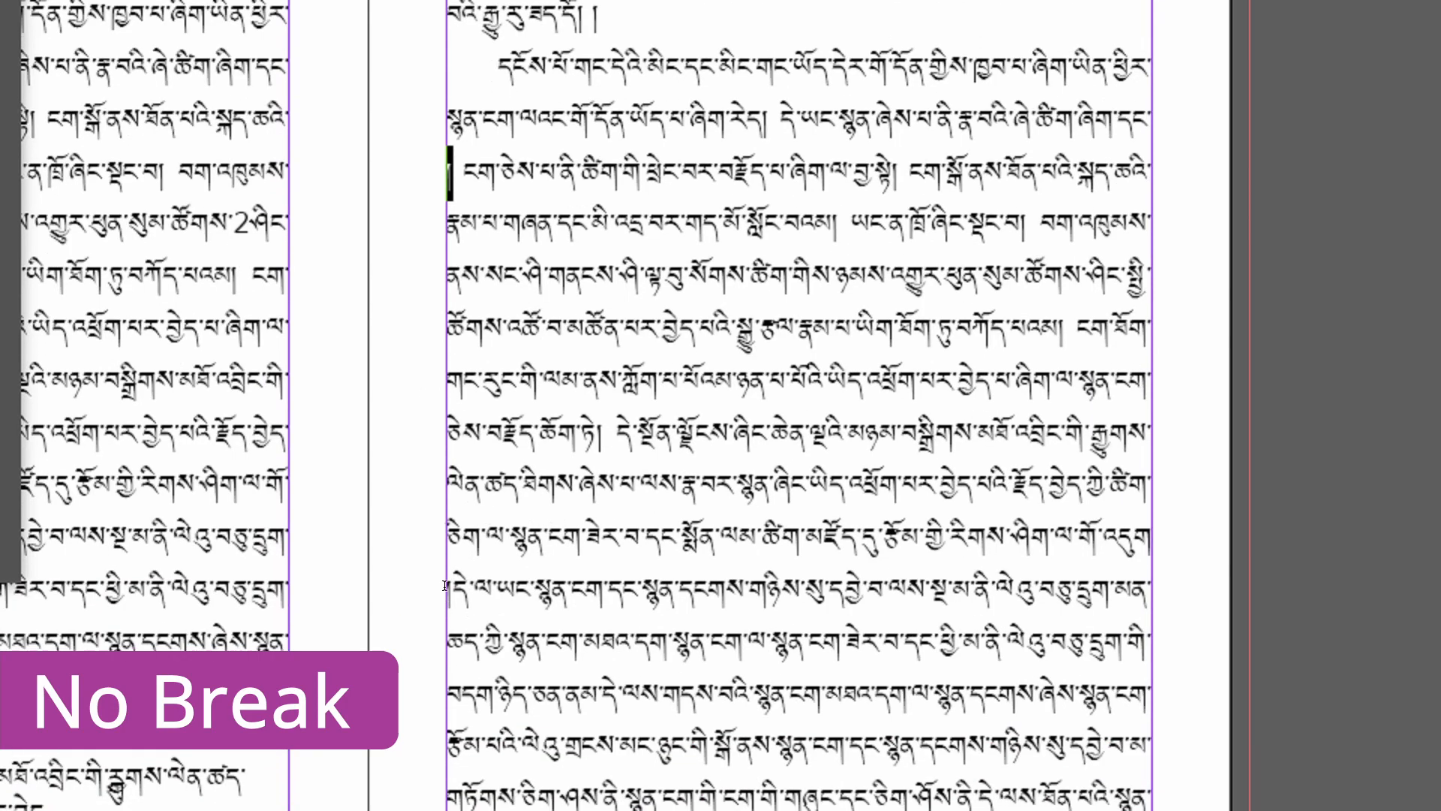
pyautogui.click(444, 582)
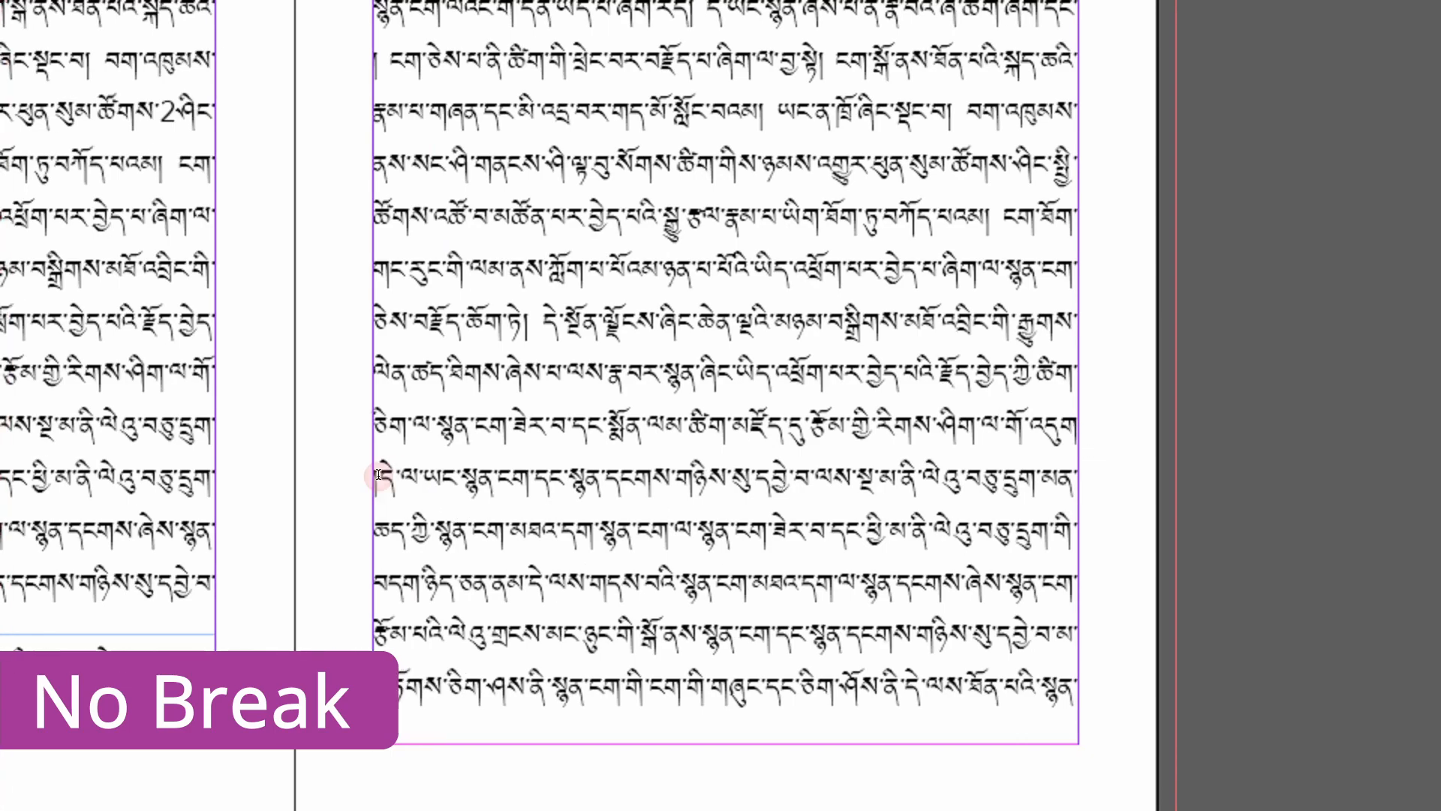
# Set the replacement format in Find/Change to No Break under the basic character formats
pyautogui.hotkey('ctrl', 'f')
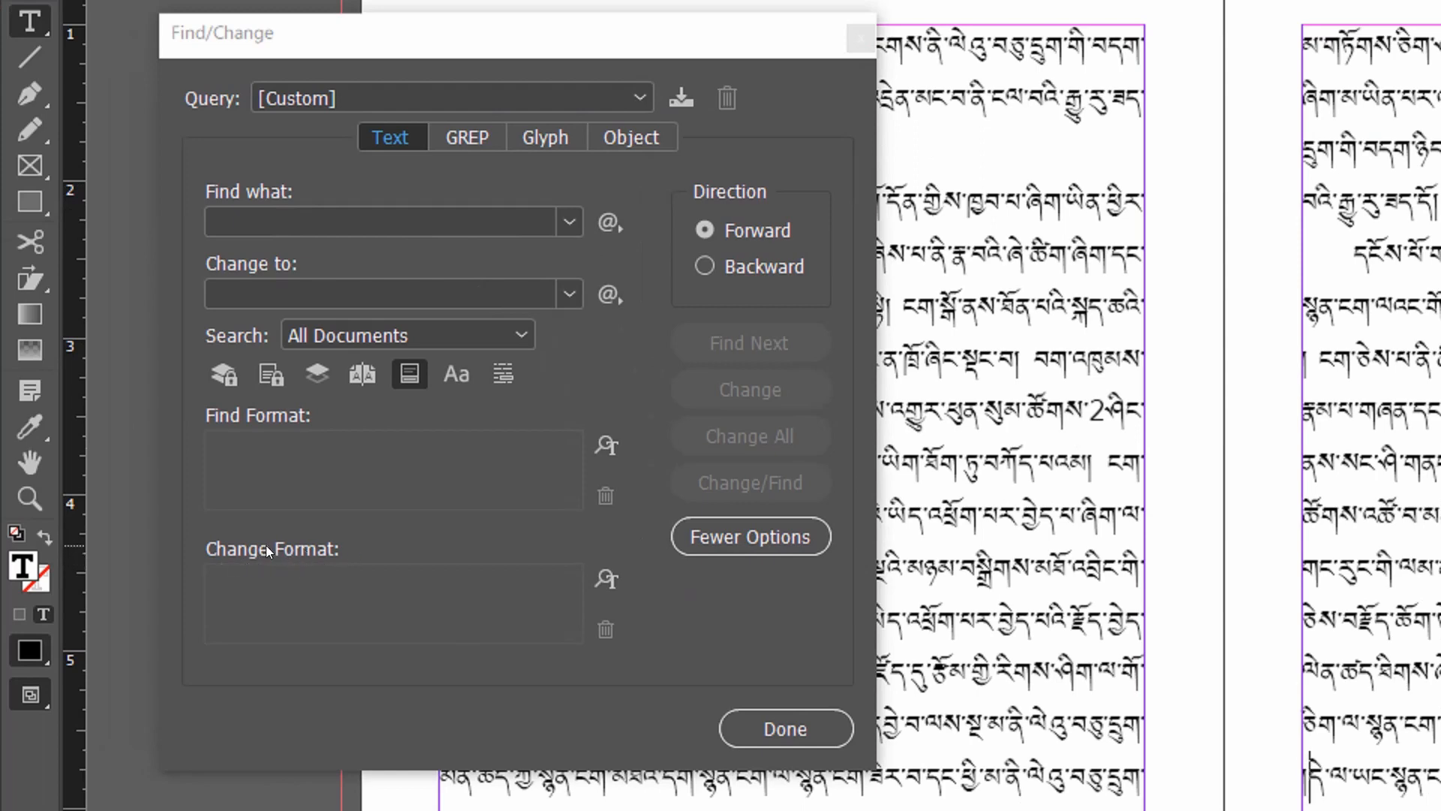
pyautogui.click(601, 584)
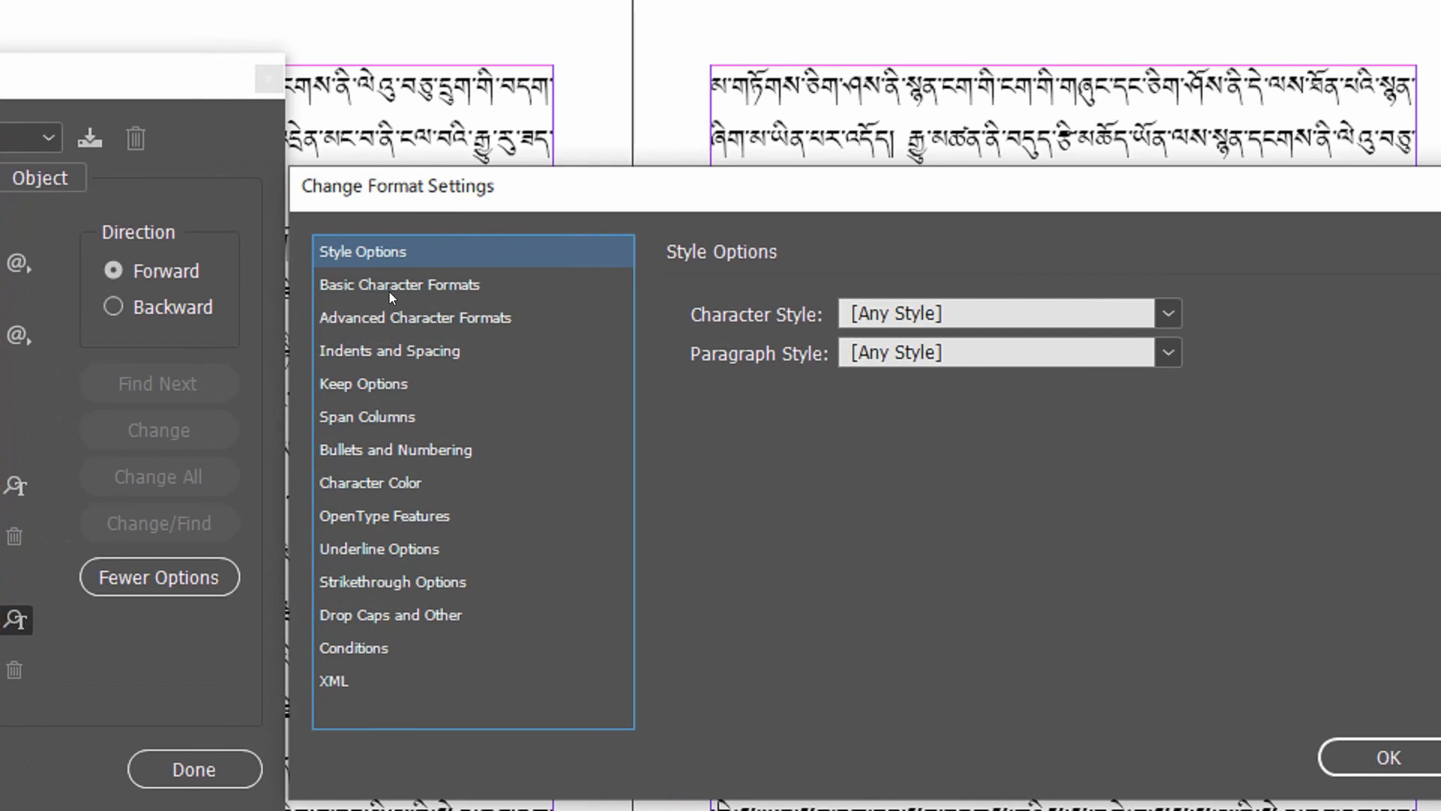
pyautogui.click(439, 289)
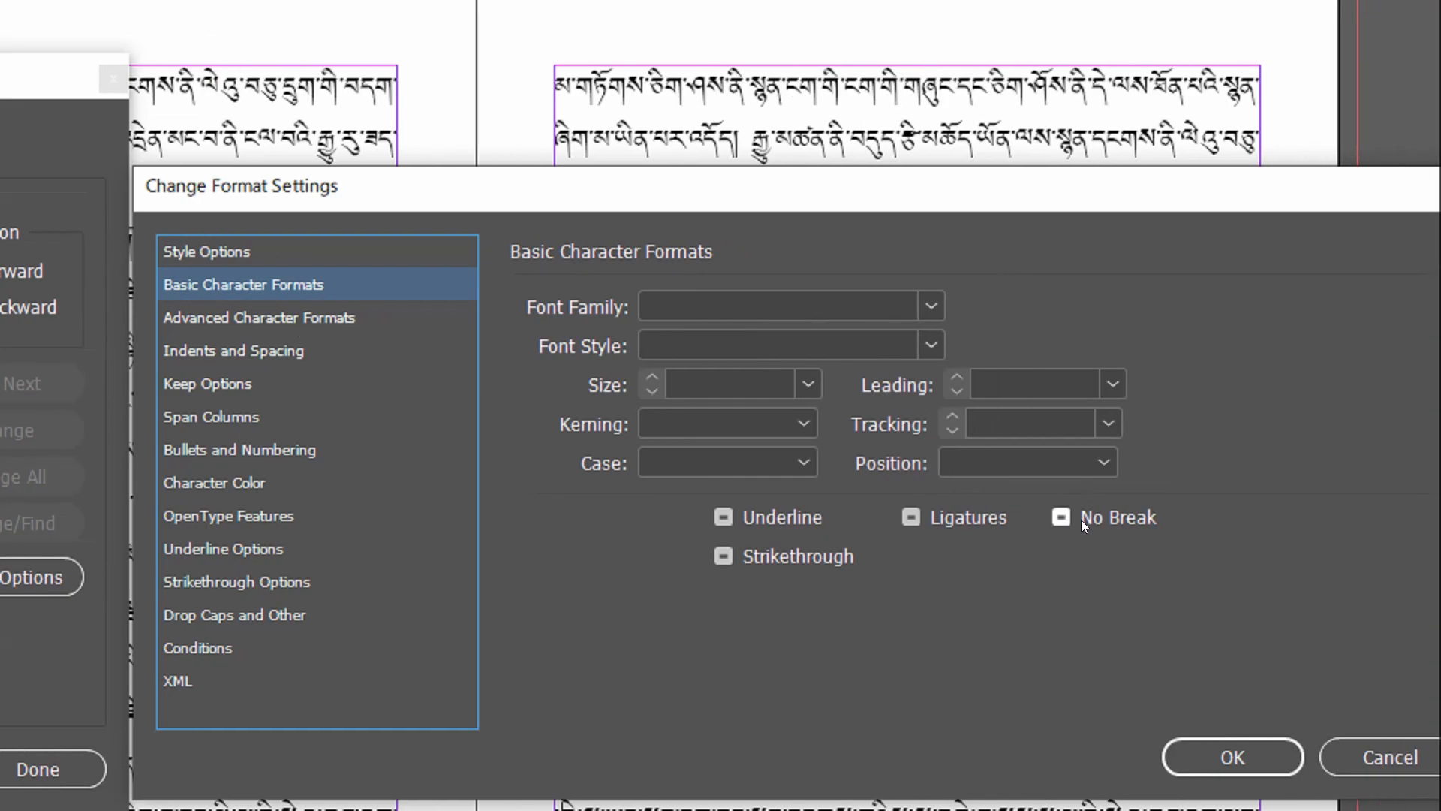
pyautogui.click(1075, 521)
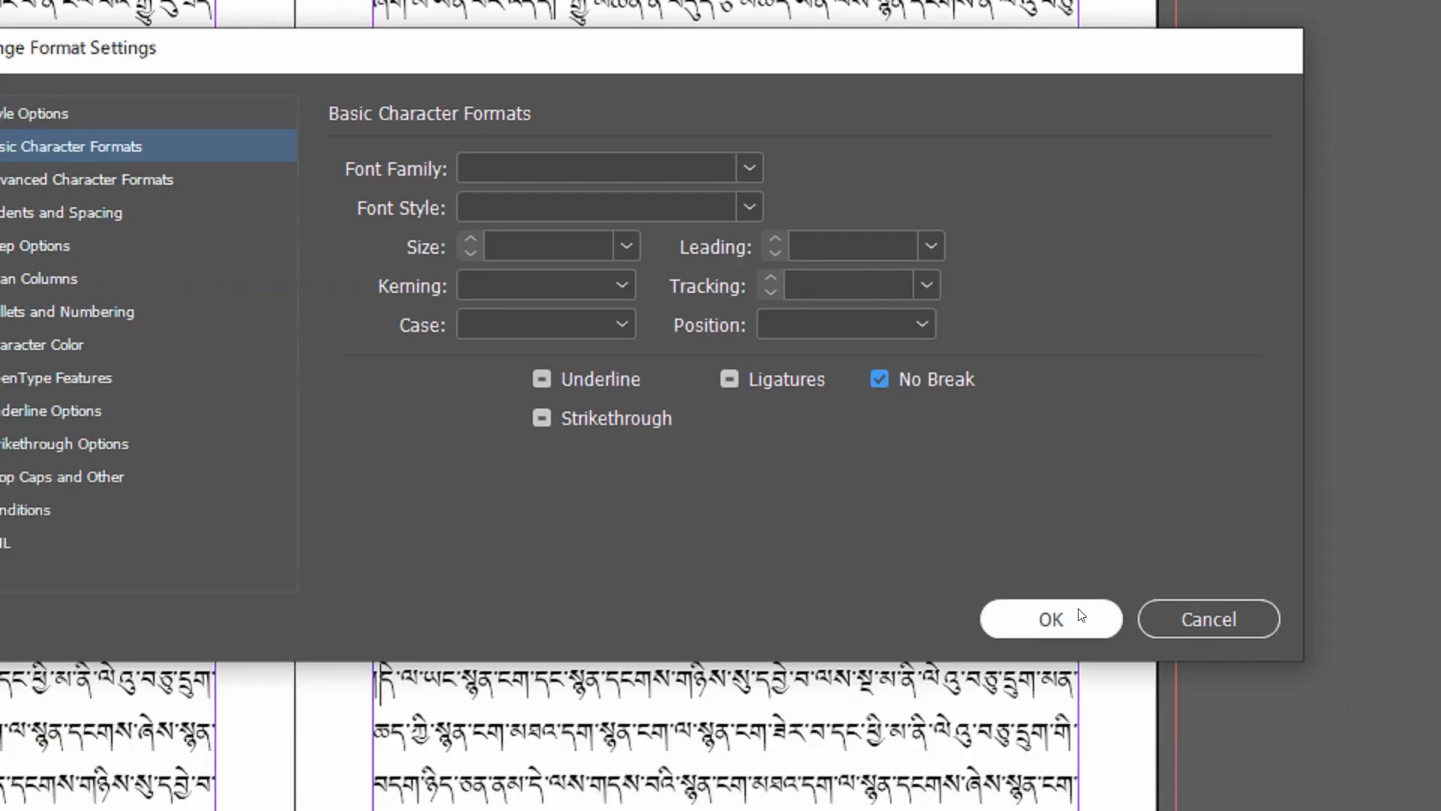
pyautogui.click(1257, 760)
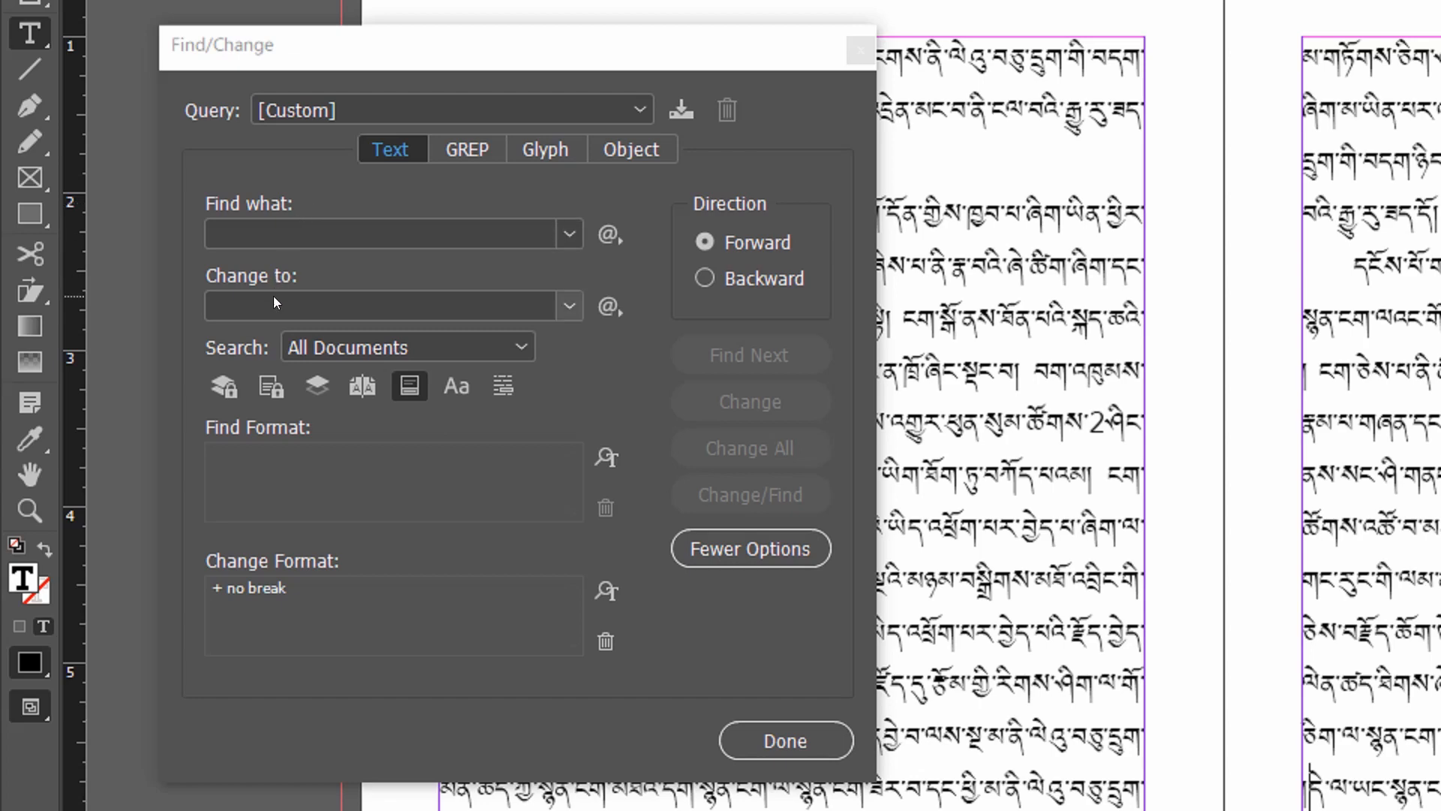
# Apply No Break to every ག ། in all documents, leaving the replacement text empty
pyautogui.click(273, 300)
pyautogui.click(292, 226)
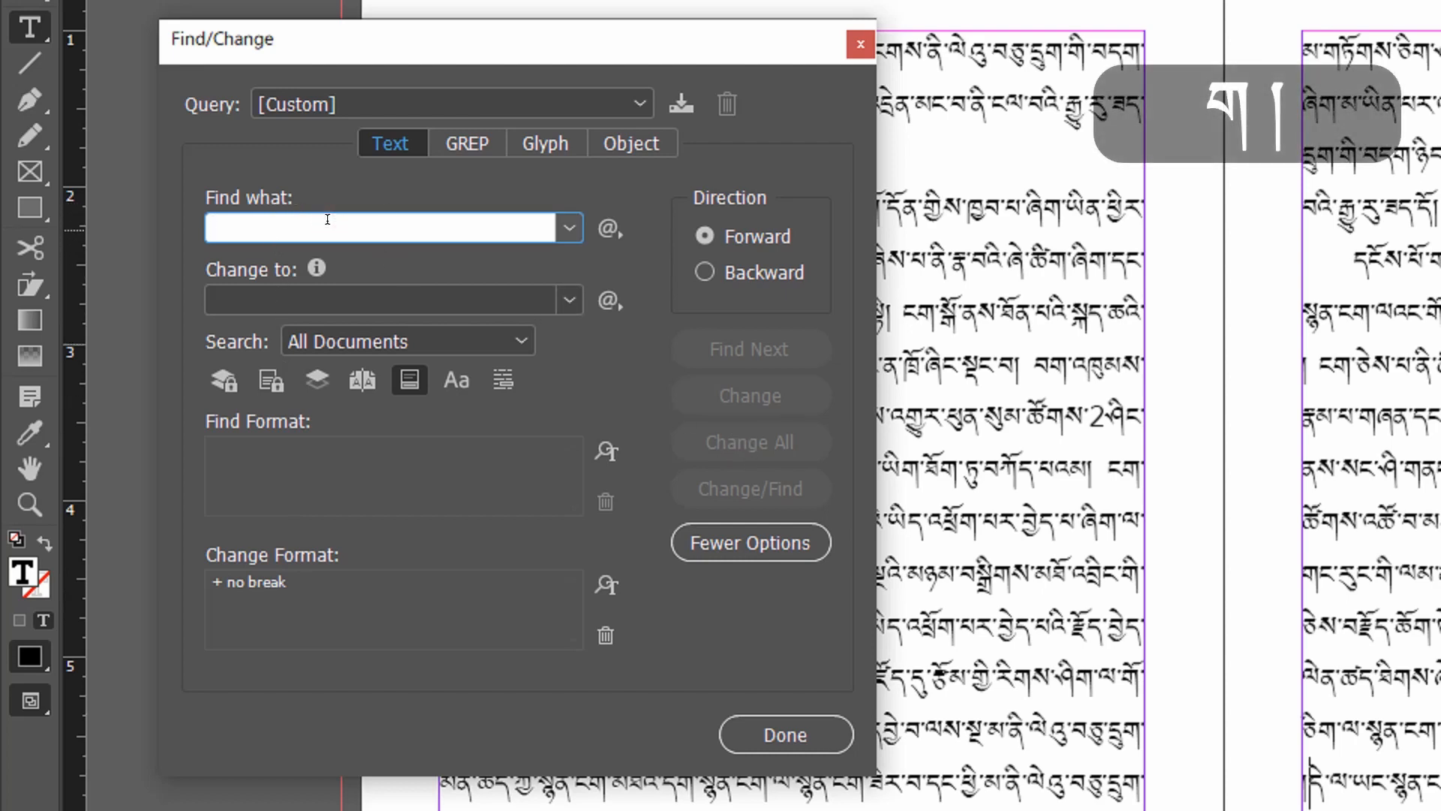
pyautogui.write('ག།')
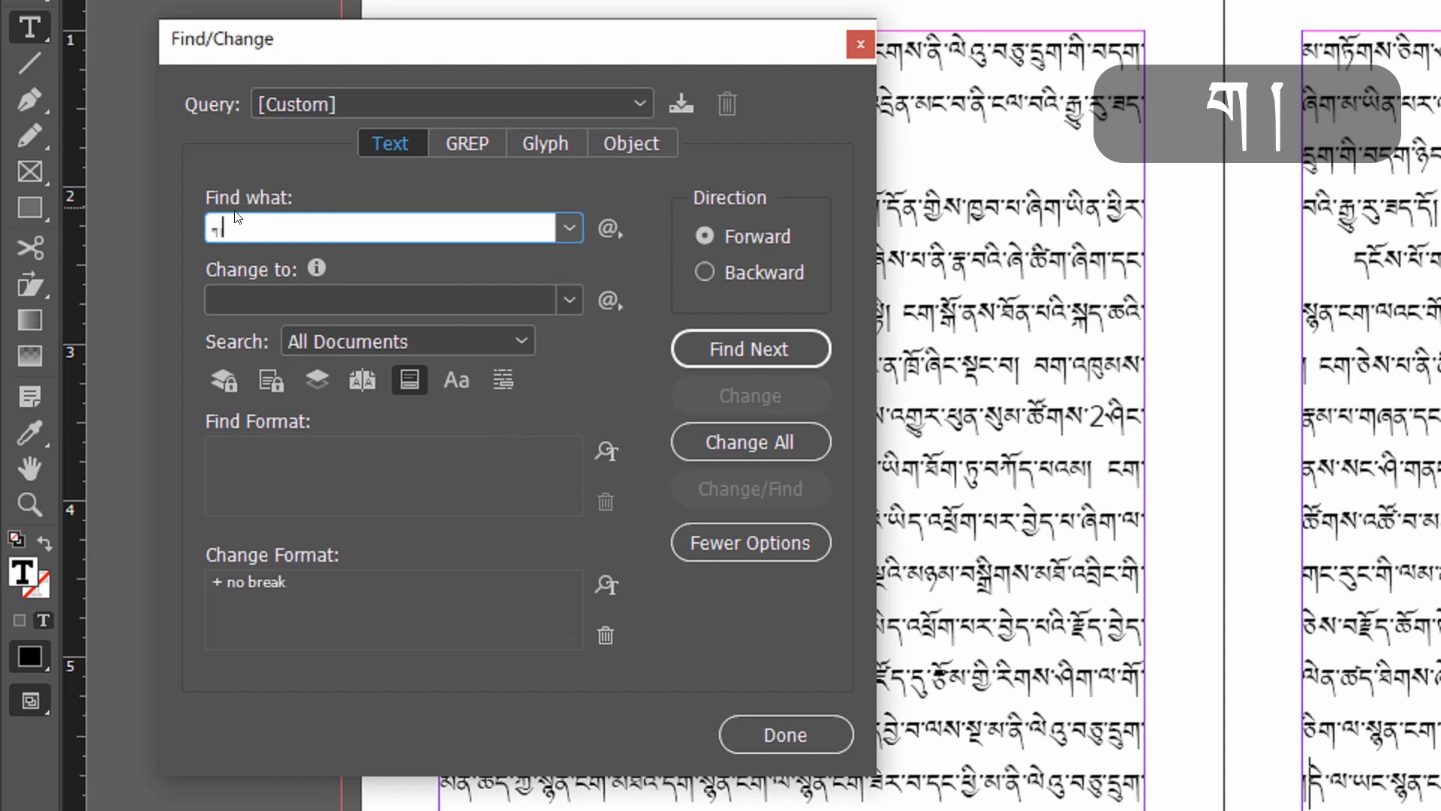
pyautogui.click(758, 448)
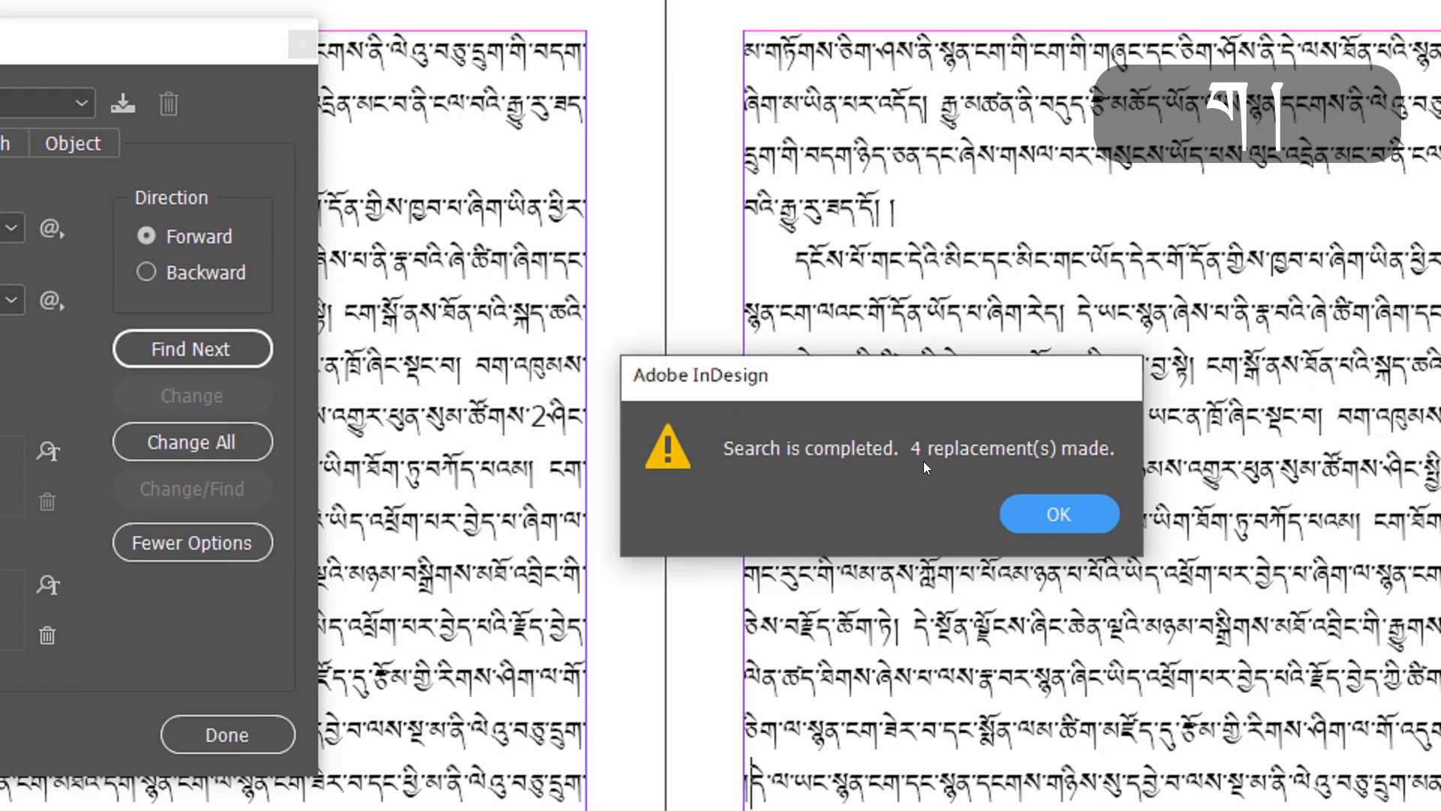
pyautogui.click(1060, 515)
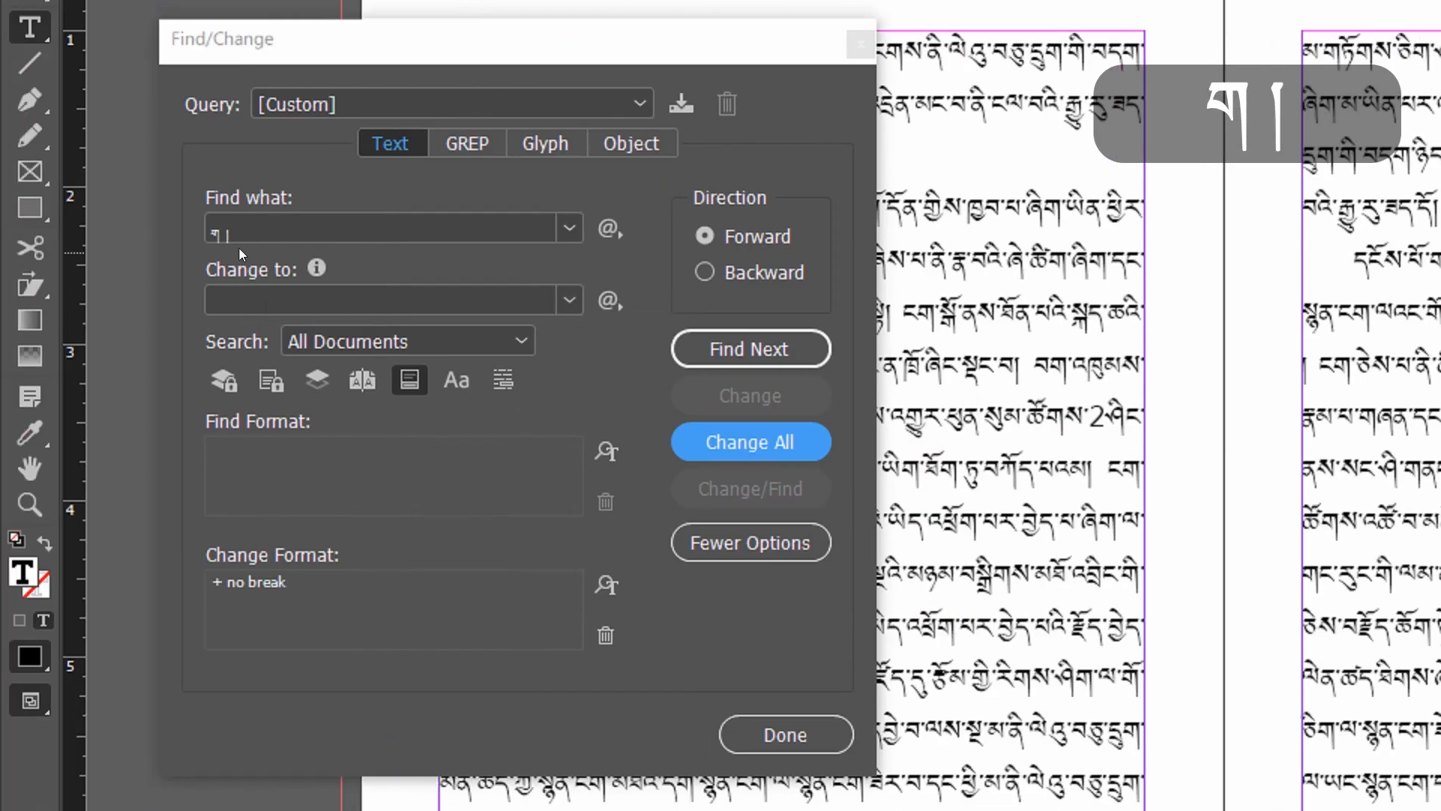
# Apply No Break to every ང་། in all documents
pyautogui.moveTo(267, 229); pyautogui.dragTo(162, 200)
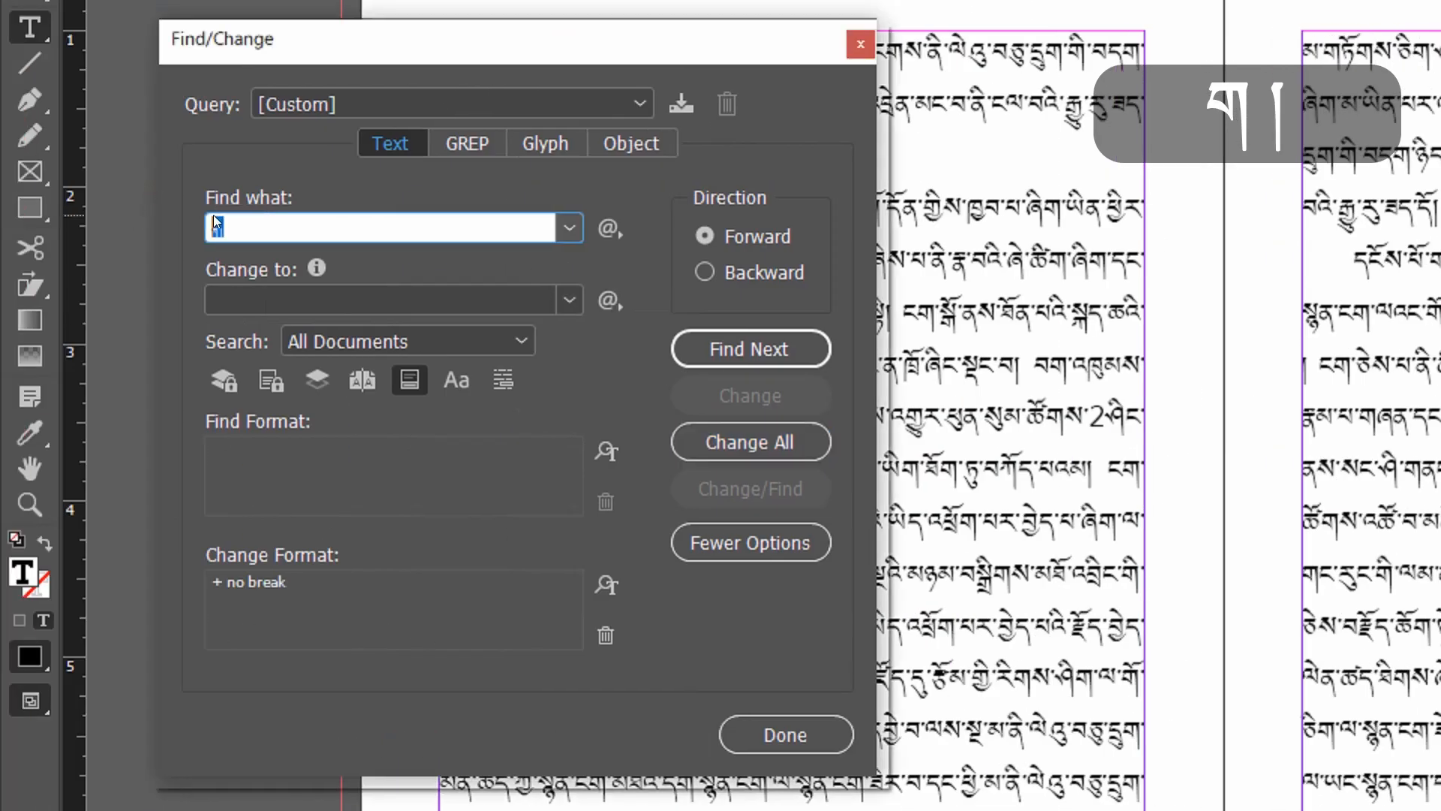
pyautogui.write('ད')
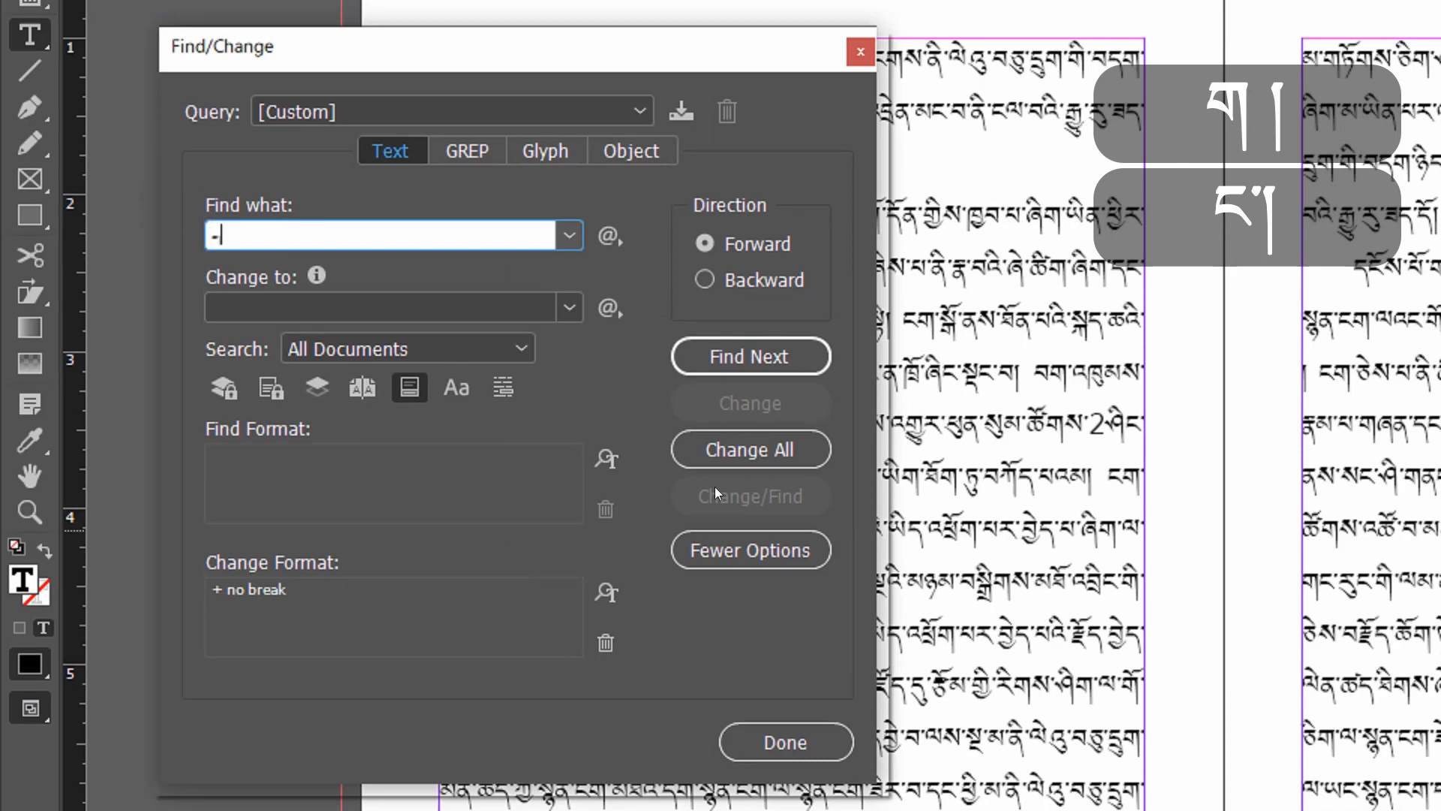
pyautogui.click(746, 449)
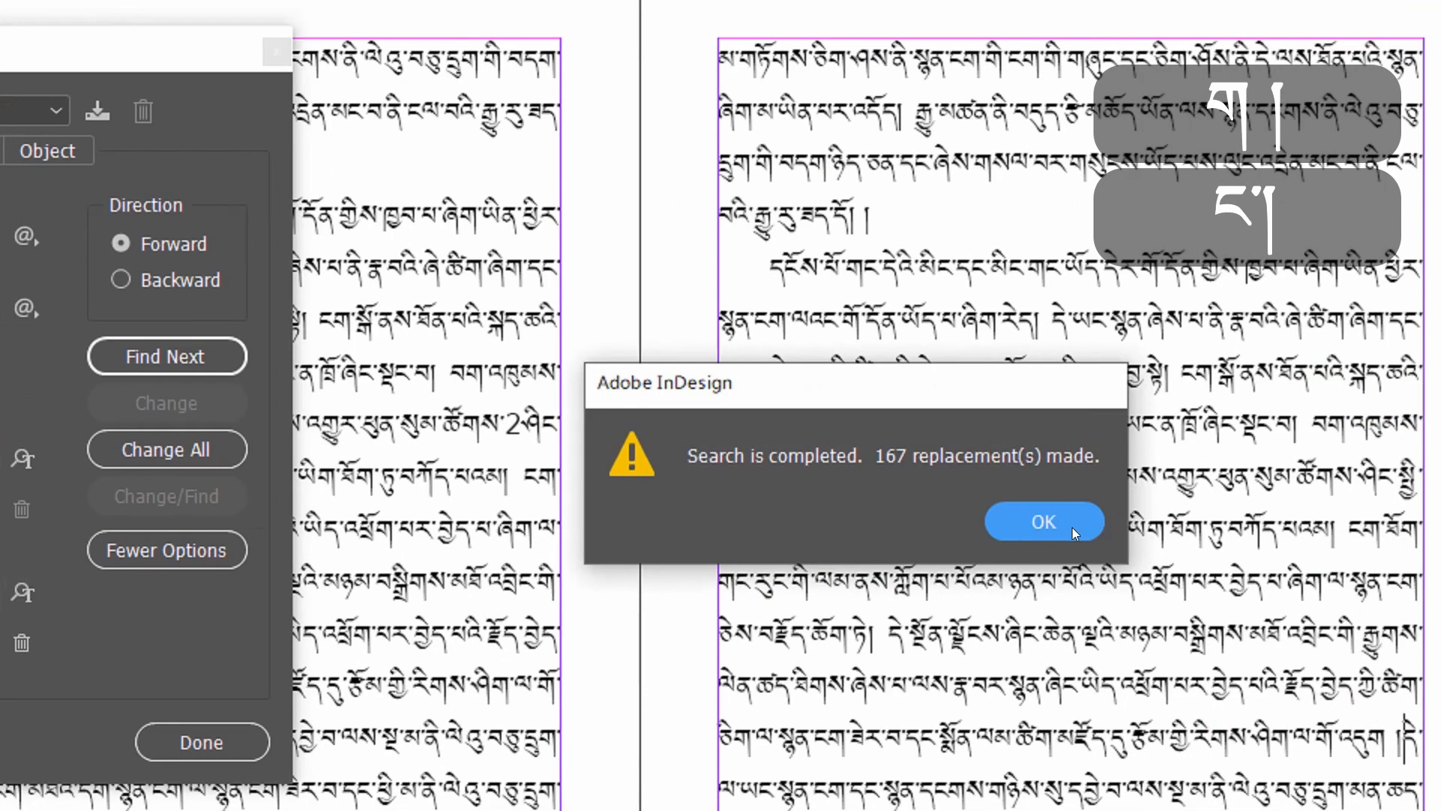
pyautogui.click(1191, 521)
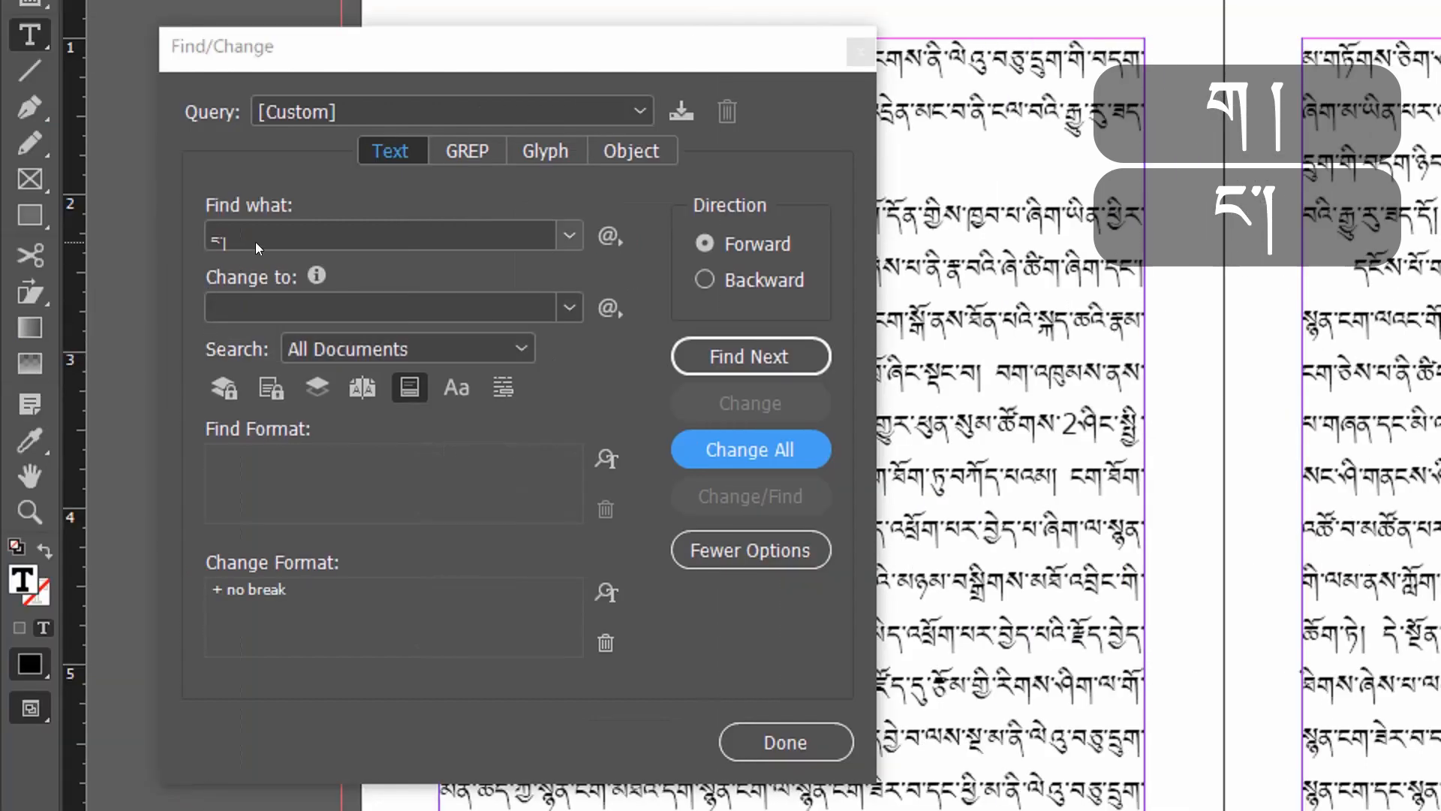
# Extend the search text to ང་། ། and apply No Break to every occurrence in all documents
pyautogui.click(253, 223)
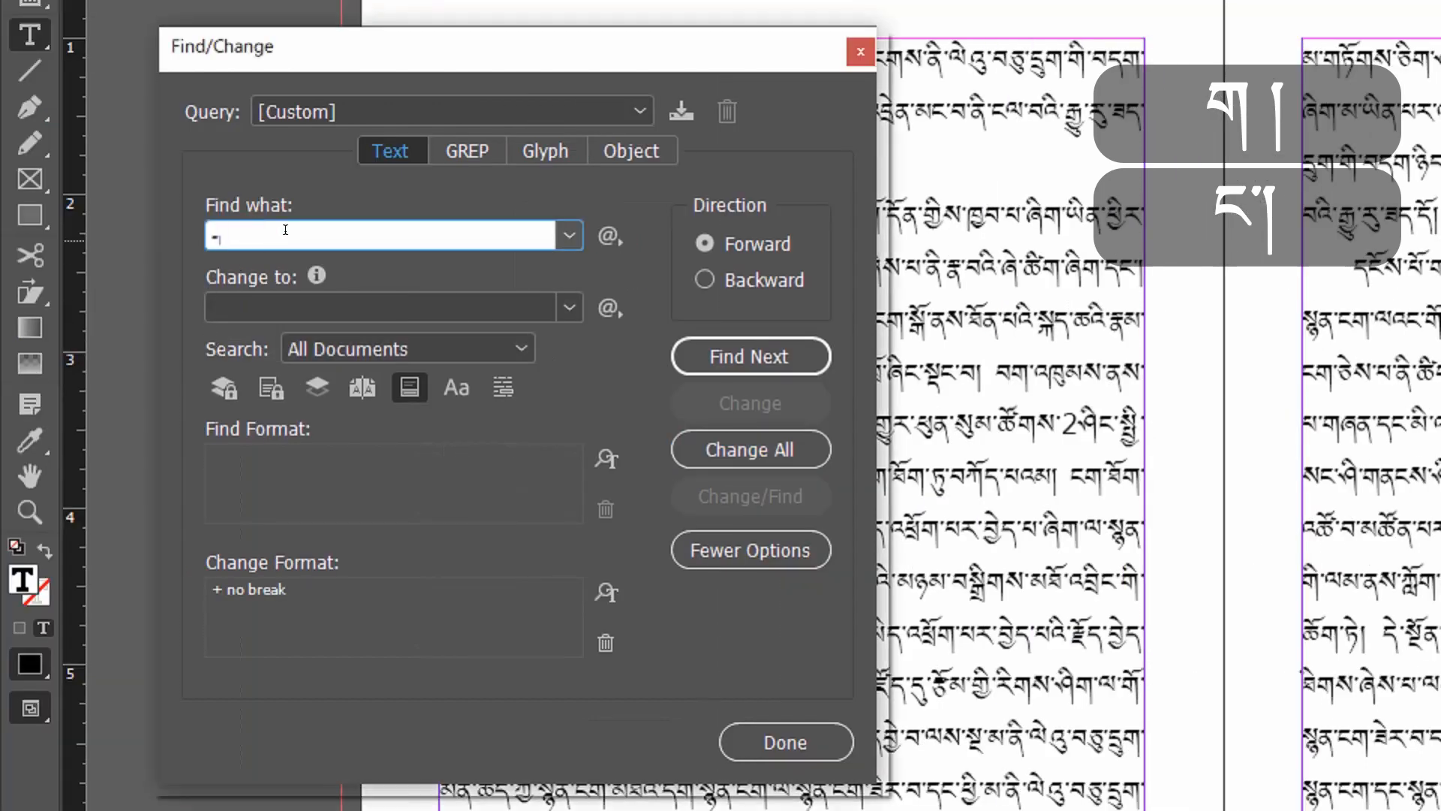
pyautogui.write('།')
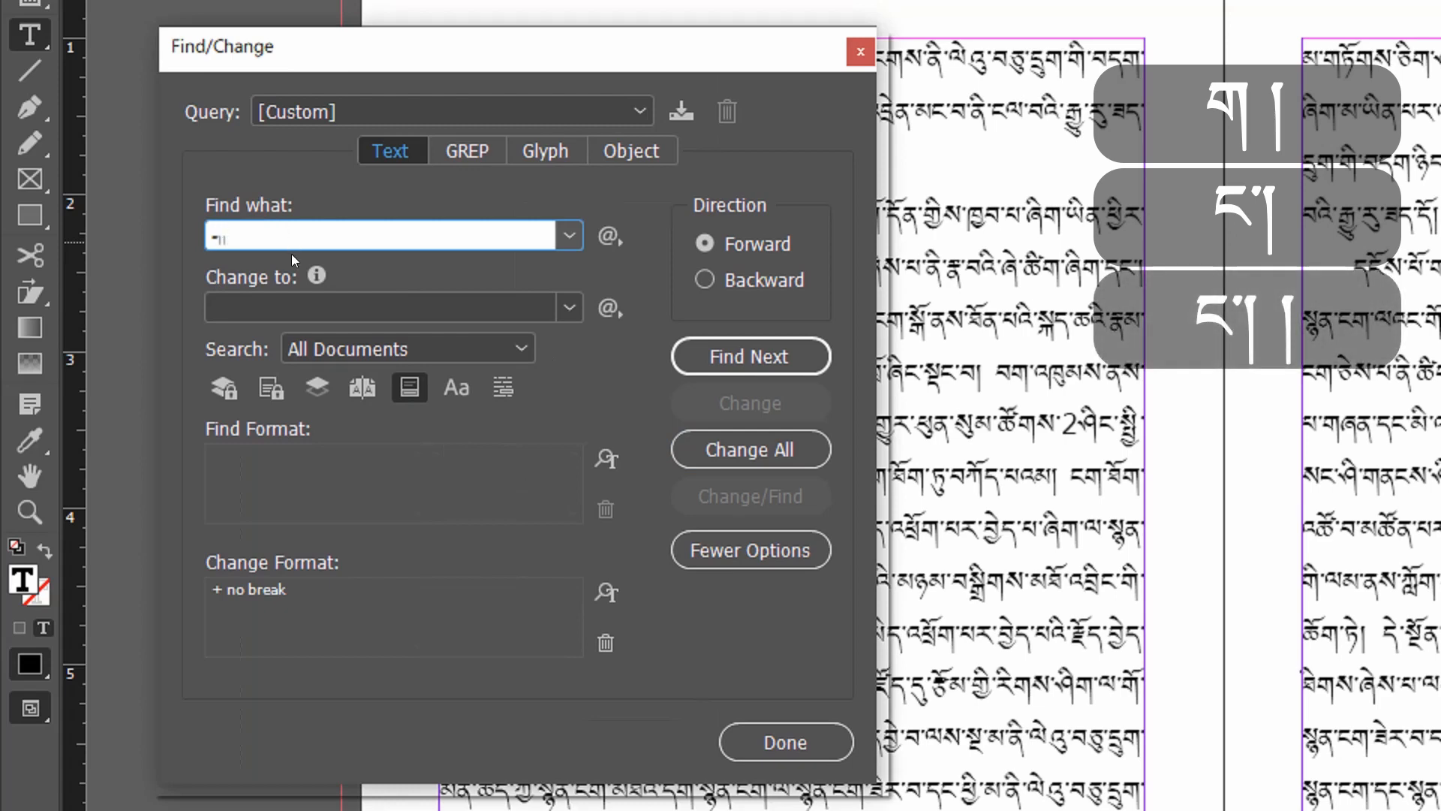
pyautogui.click(732, 463)
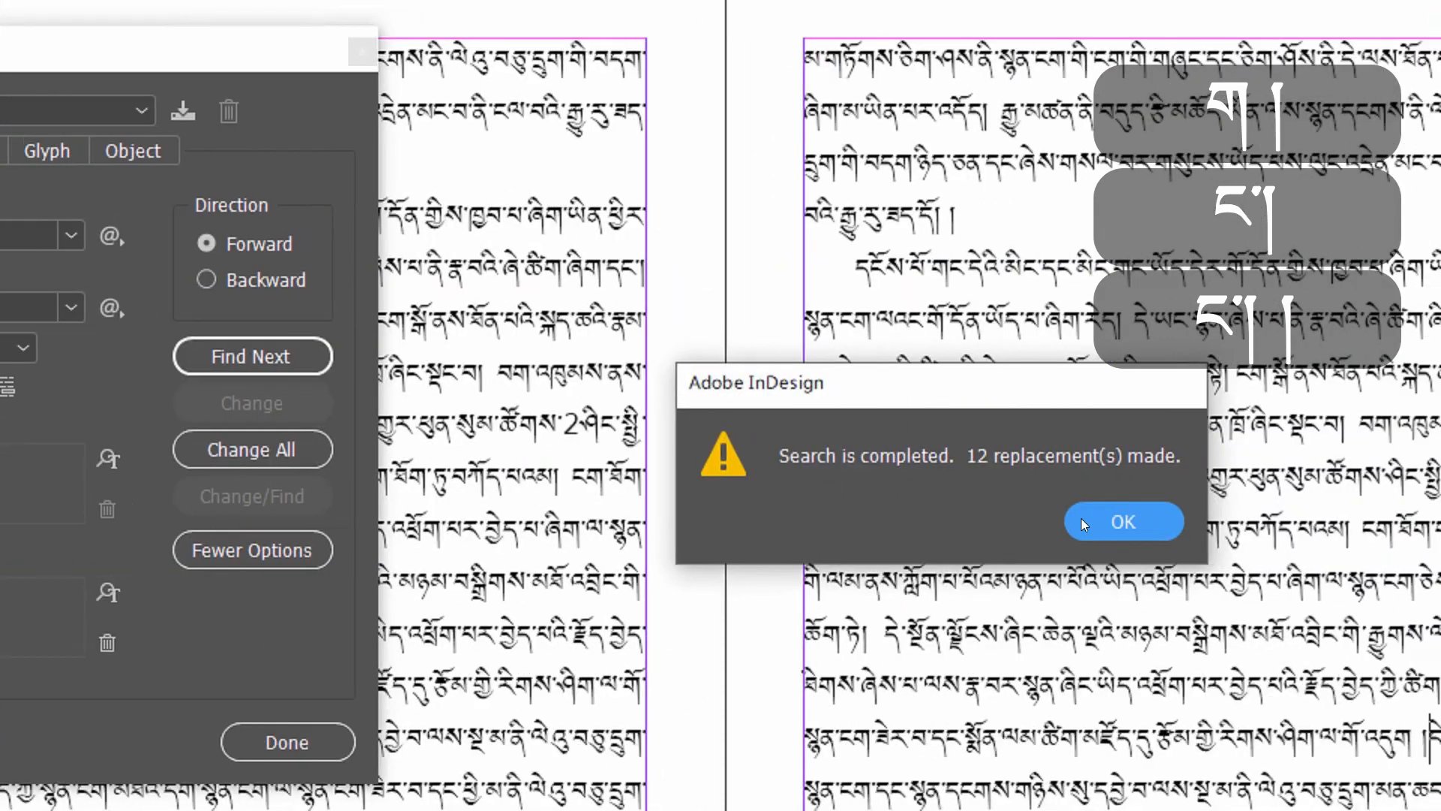
pyautogui.click(1129, 521)
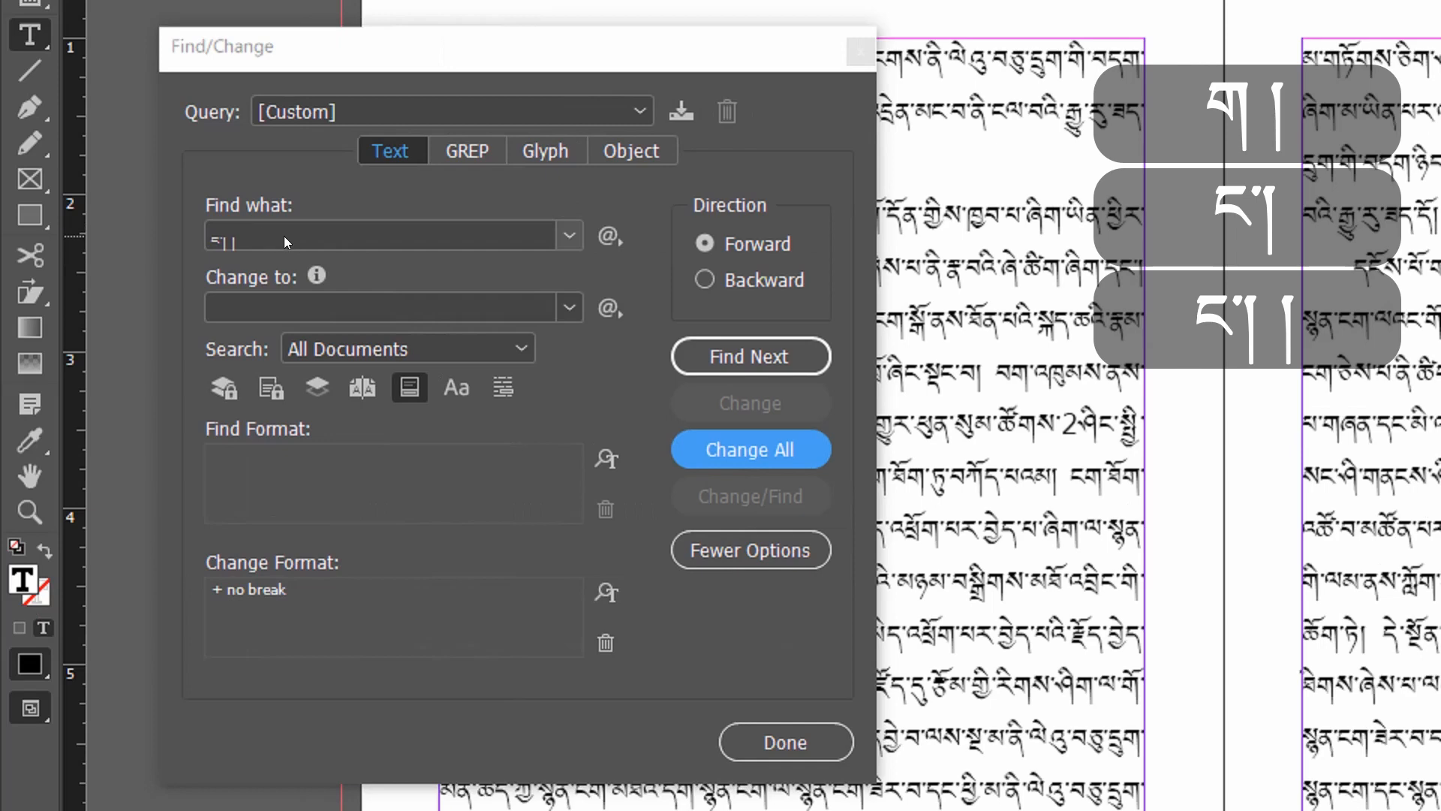
# Apply No Break to every double shad with a space, ། །, in all documents and close Find/Change
pyautogui.click(284, 235)
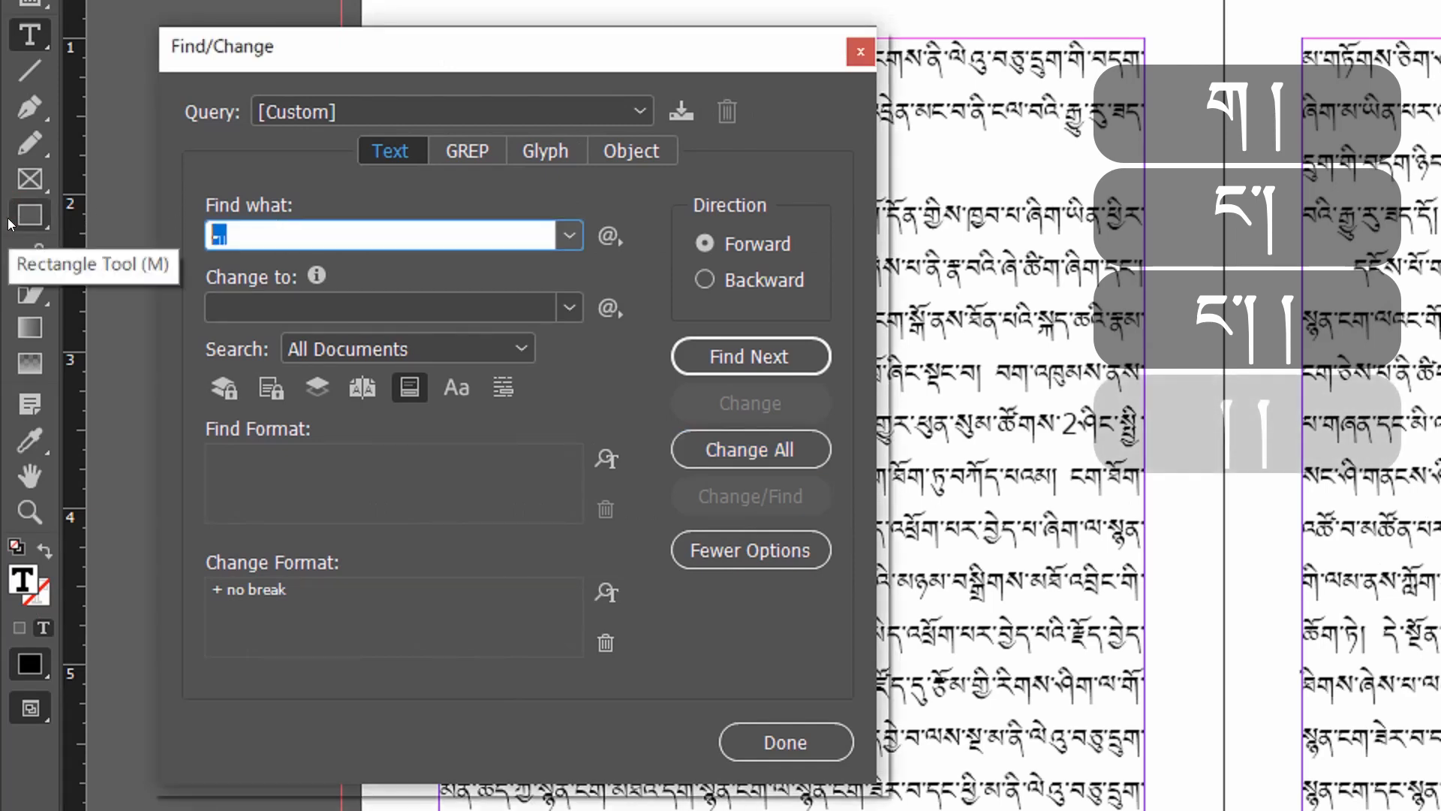
pyautogui.write('།')
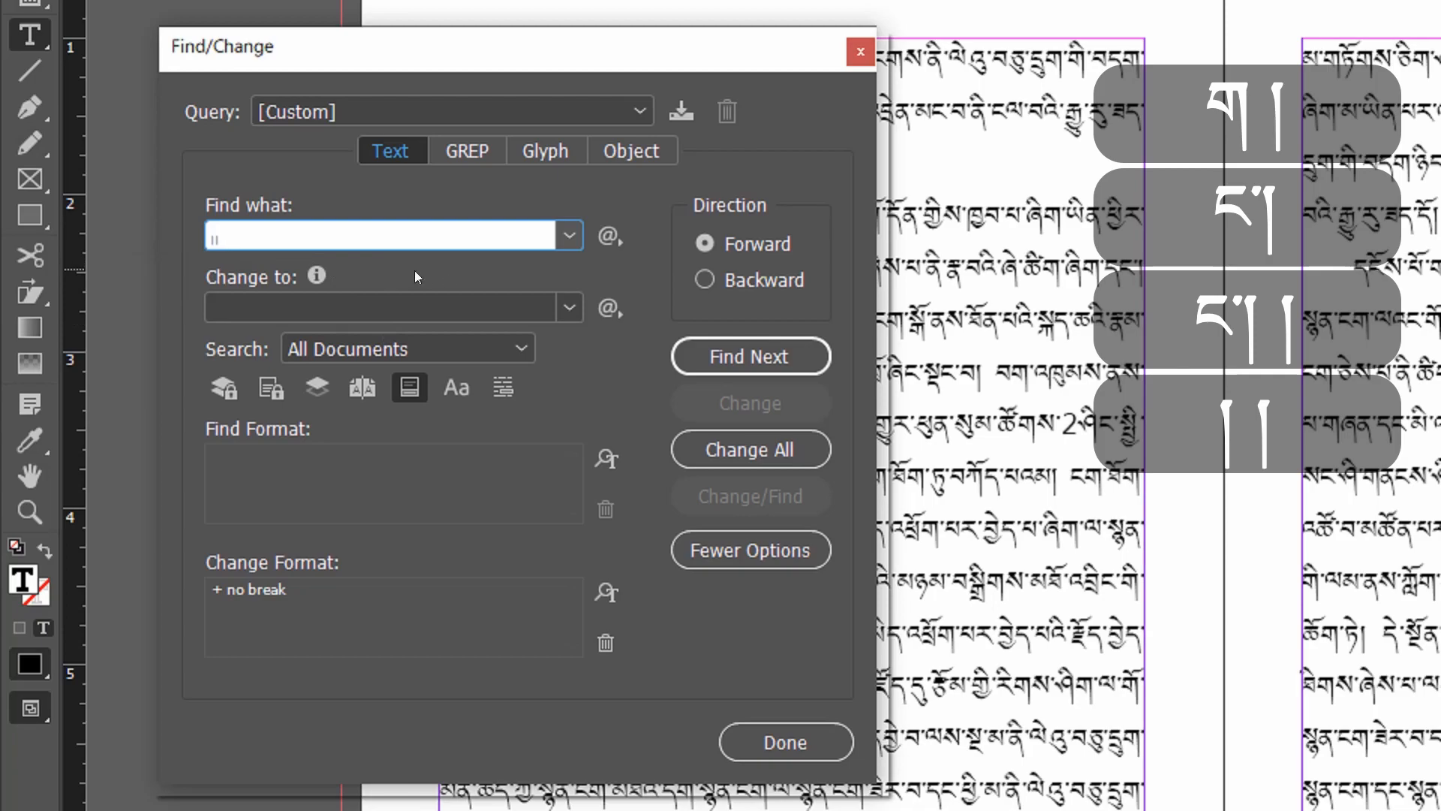
pyautogui.click(743, 454)
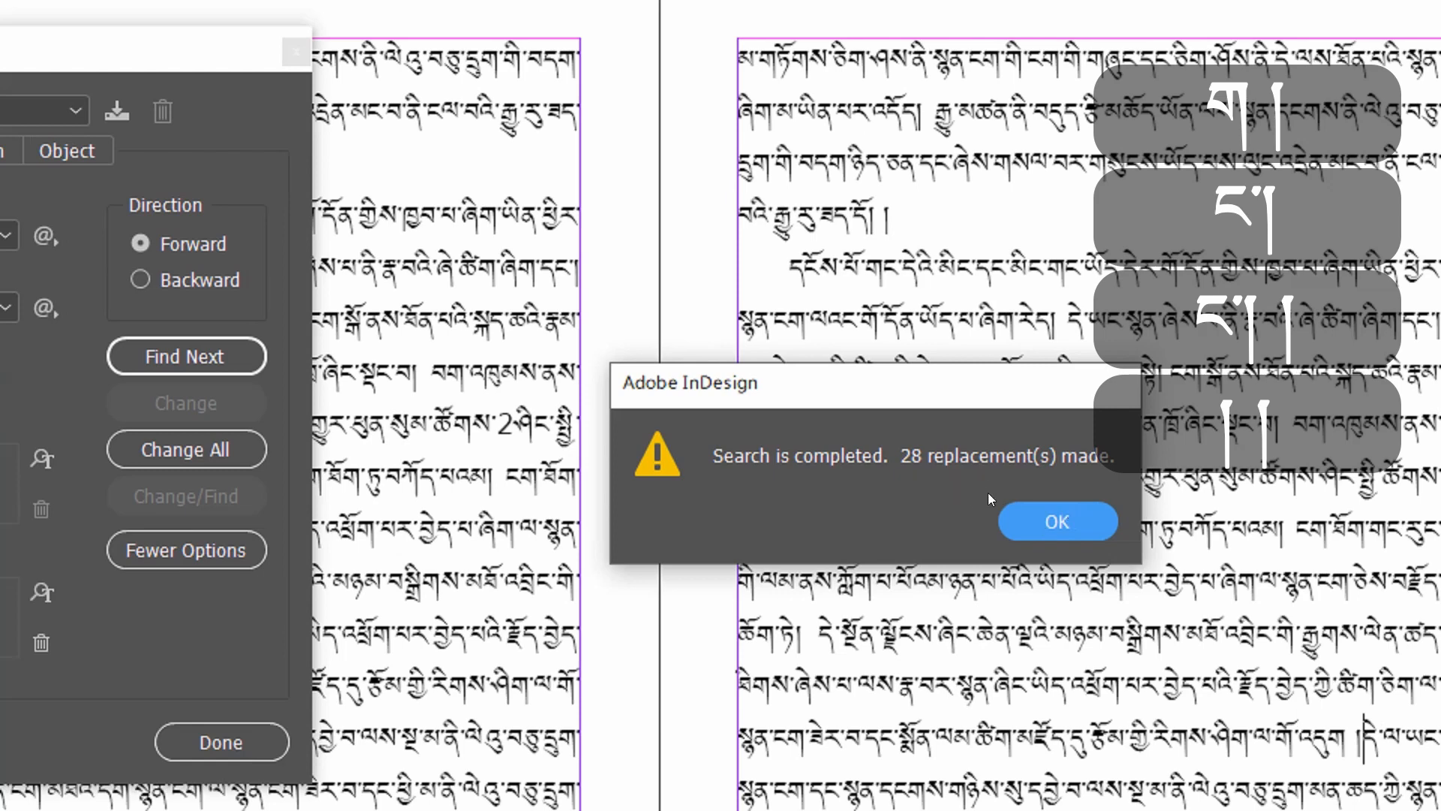
pyautogui.click(1050, 518)
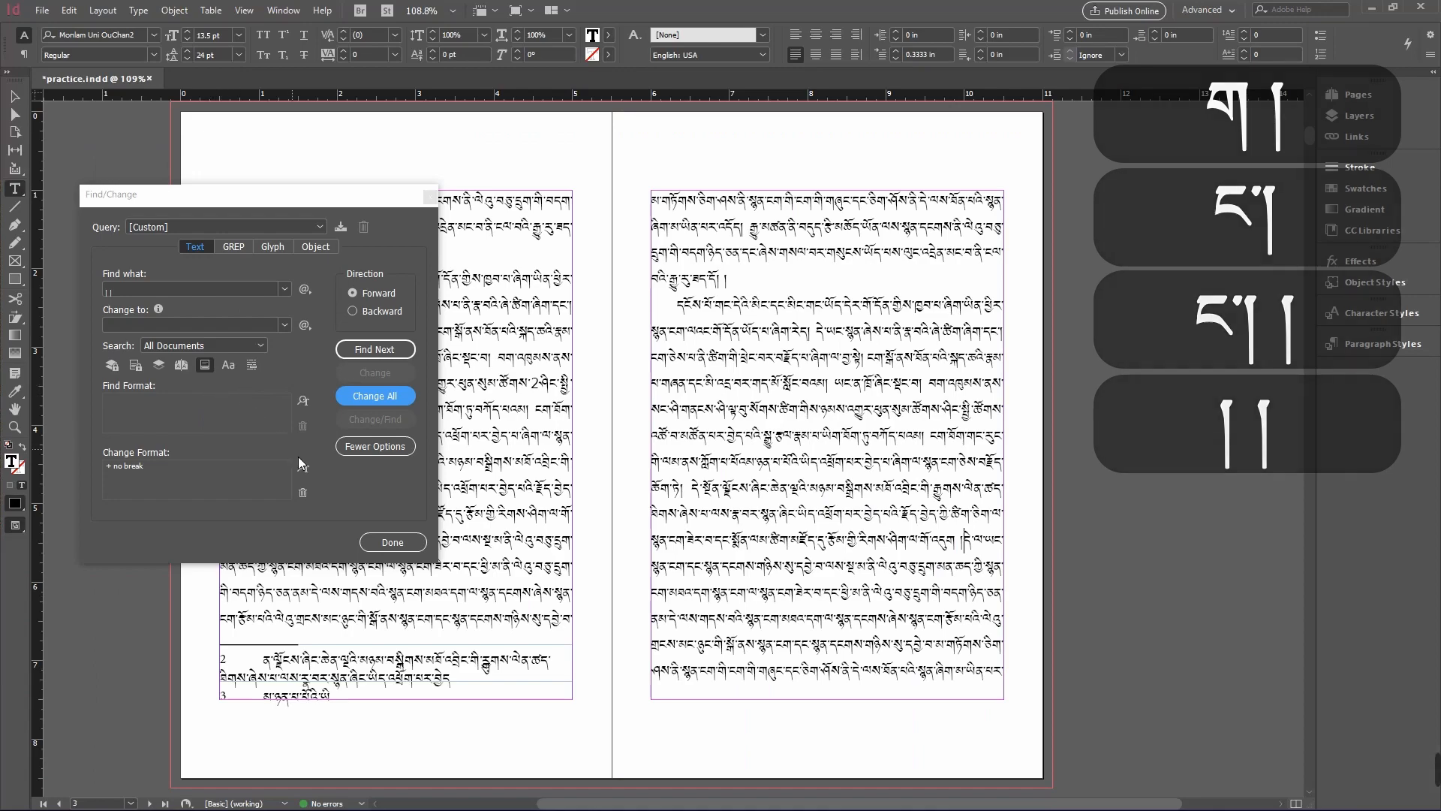
pyautogui.click(391, 542)
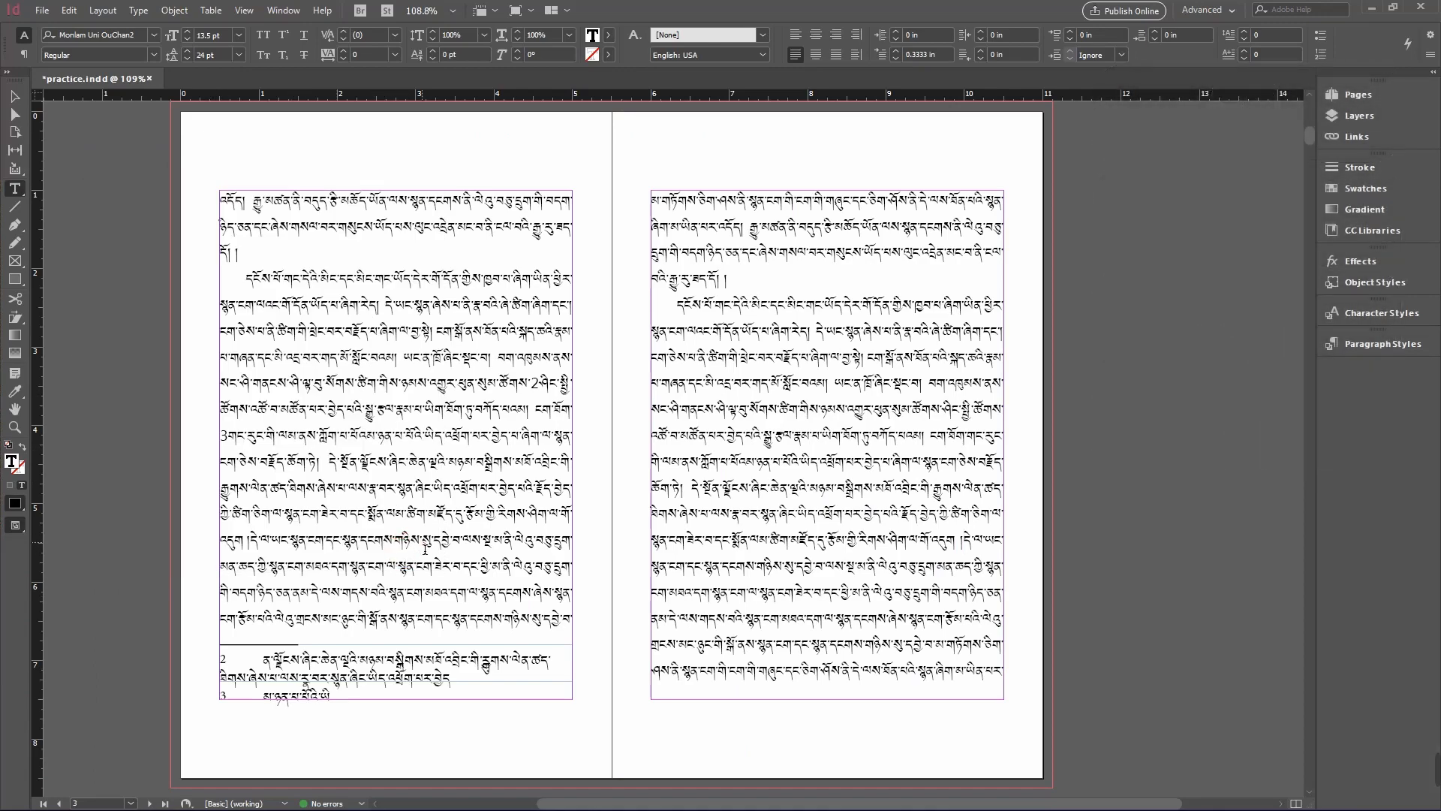
# Review the line breaks from the first page through the spread at page 3
pyautogui.scroll(10, 561, 529)
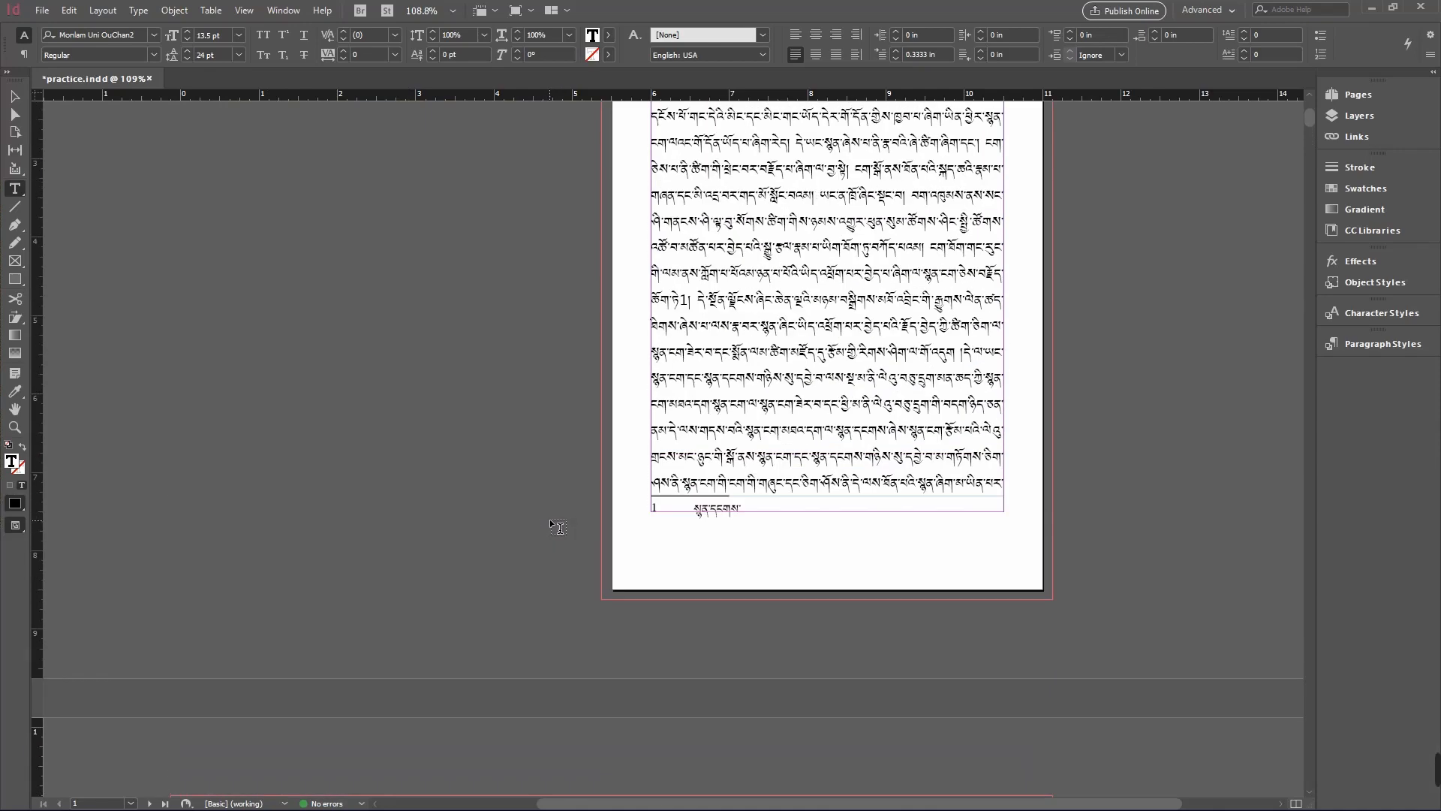
pyautogui.scroll(3, 689, 467)
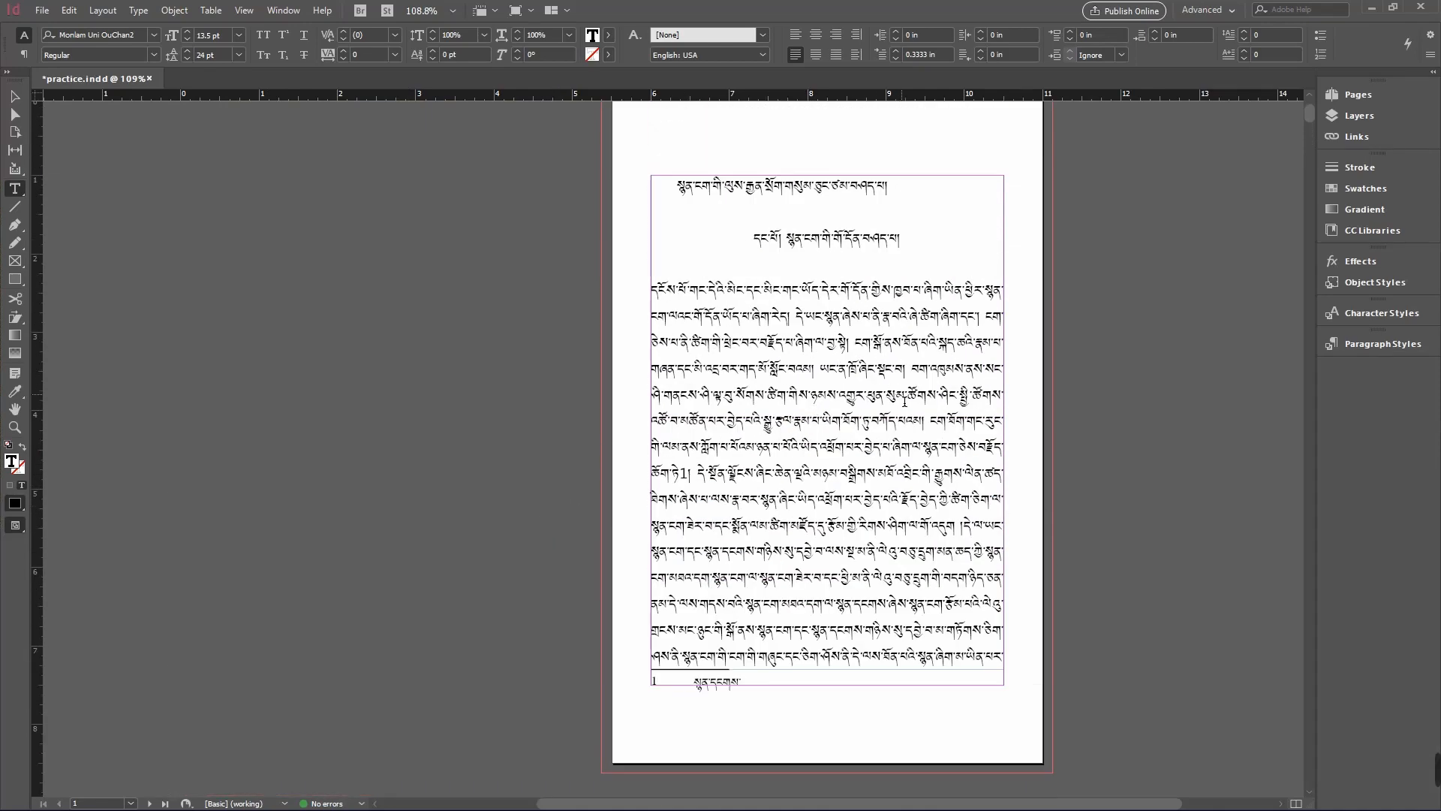
pyautogui.scroll(-1, 904, 403)
pyautogui.scroll(-3, 904, 402)
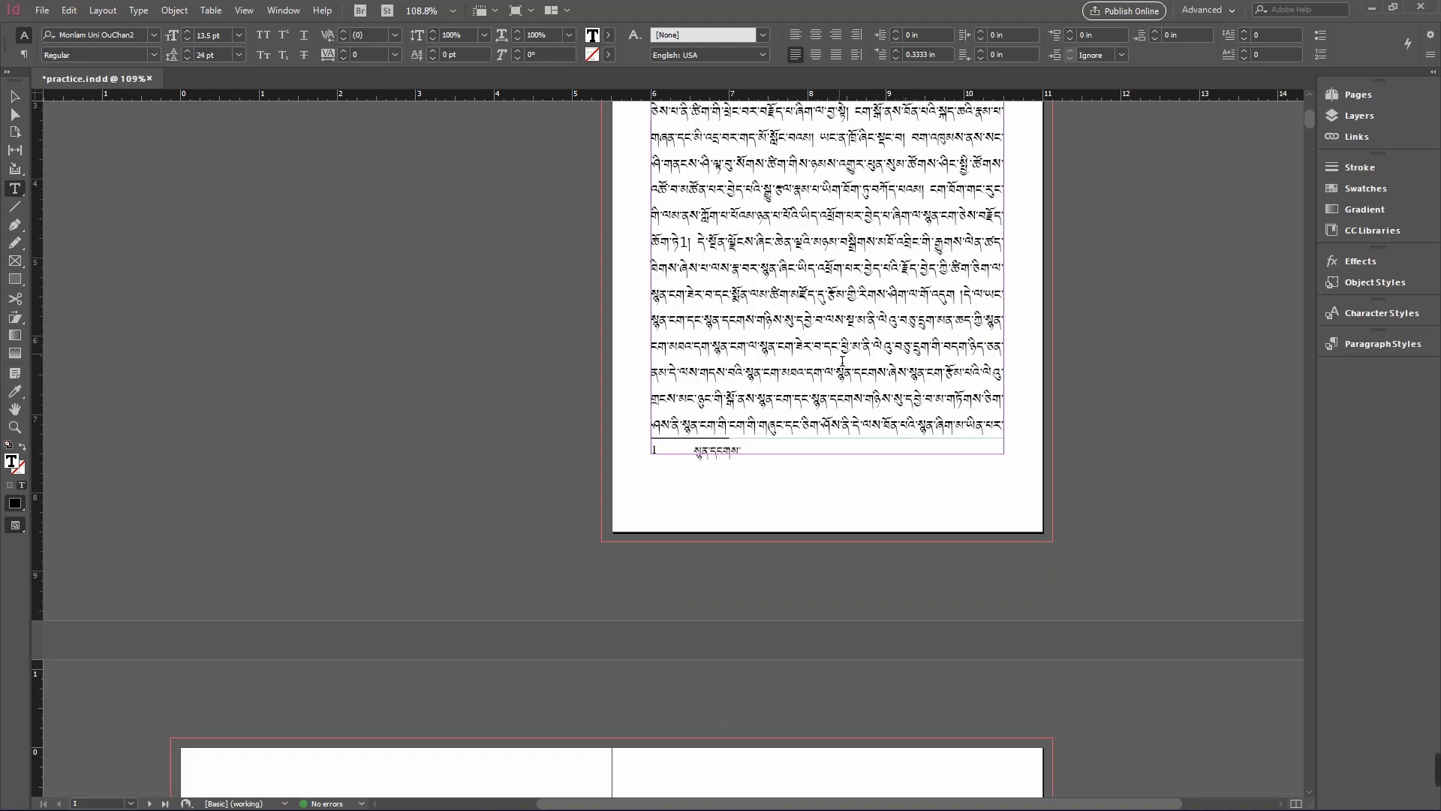
pyautogui.scroll(-11, 842, 361)
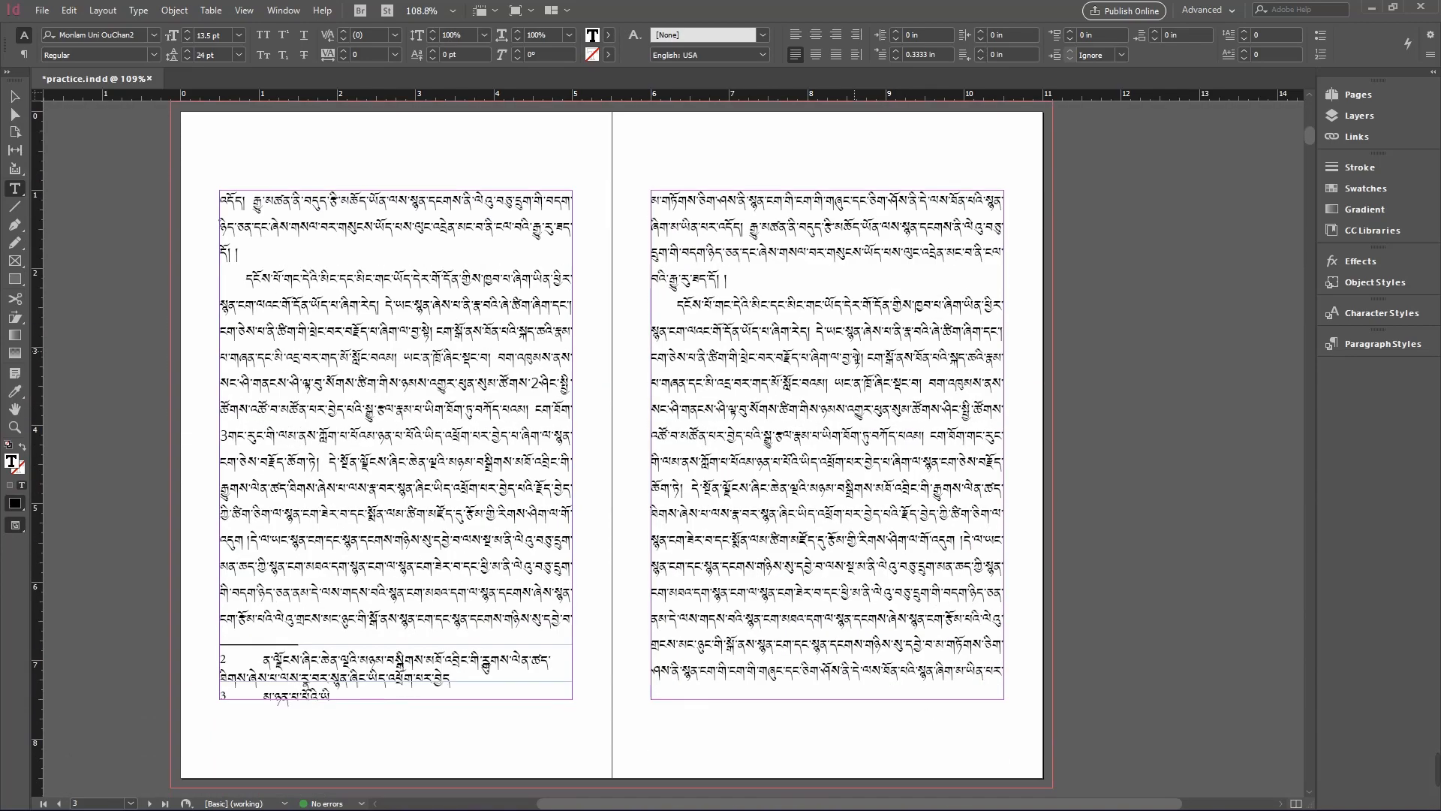
# Examine footnote reference 2 in the left page's body text and the matching footnotes 2 and 3 below it
pyautogui.doubleClick(535, 385)
pyautogui.click(534, 386)
pyautogui.doubleClick(536, 385)
pyautogui.moveTo(265, 665)
pyautogui.mouseDown()
pyautogui.moveTo(358, 700)
pyautogui.moveTo(240, 653)
pyautogui.mouseUp()
pyautogui.click(339, 701)
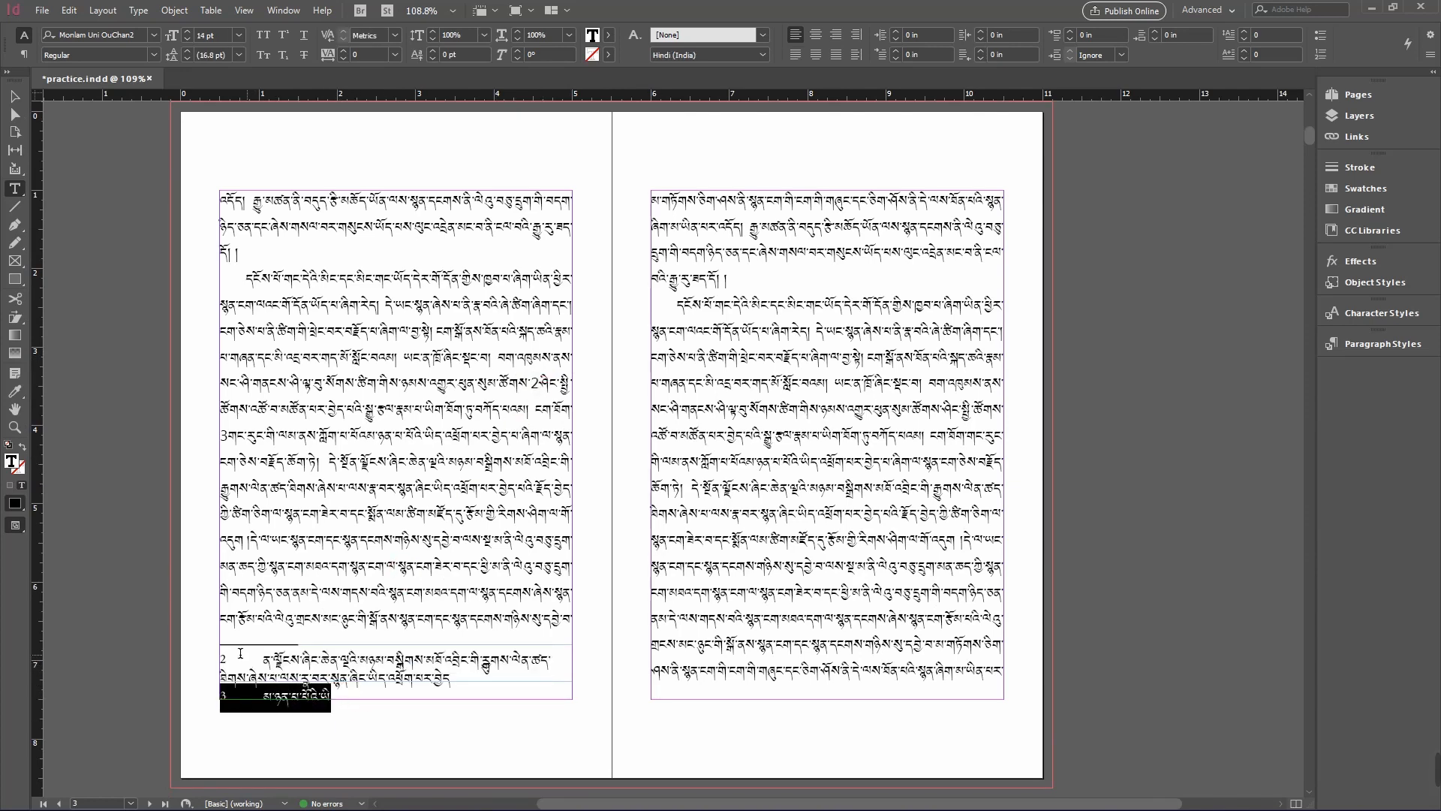
pyautogui.click(538, 390)
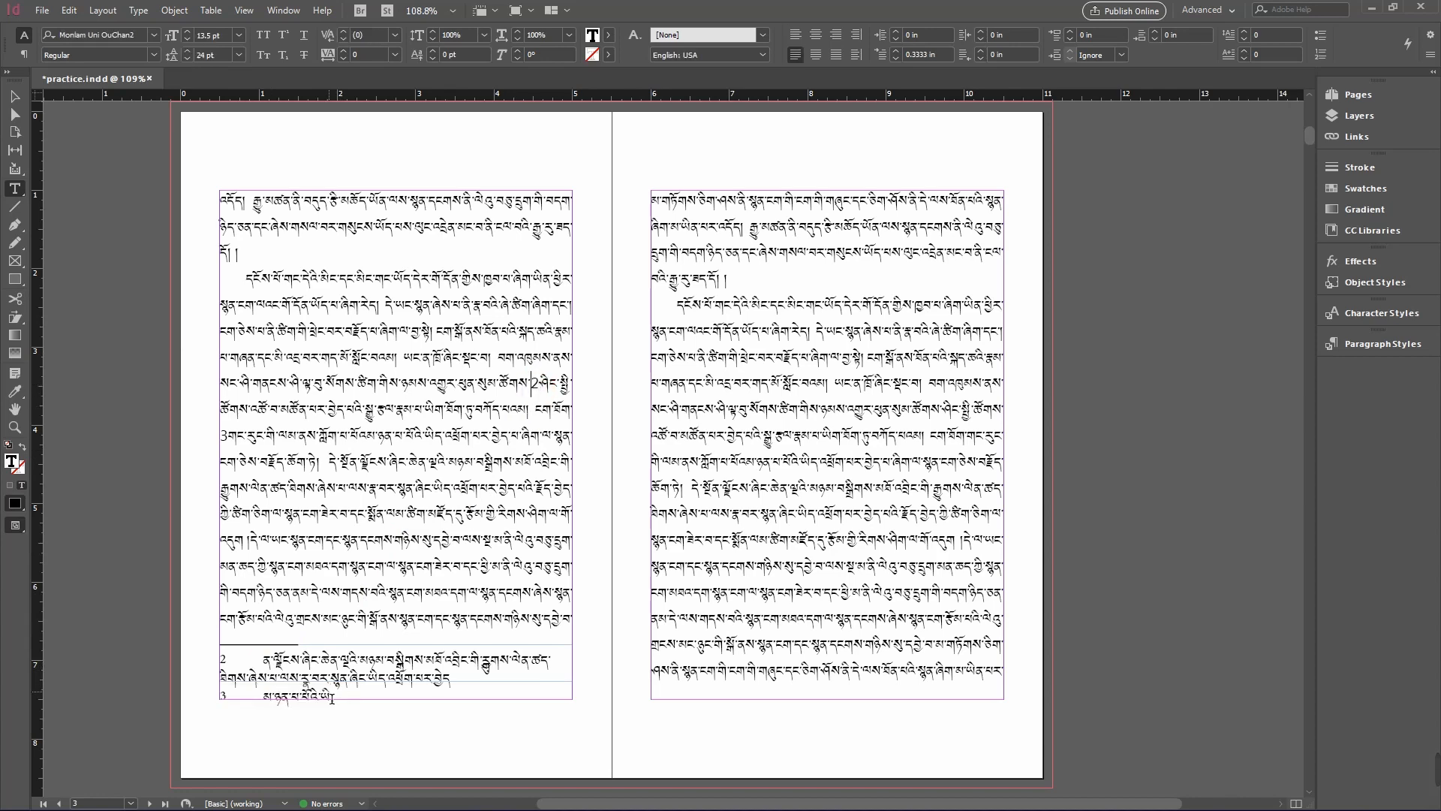
pyautogui.doubleClick(224, 661)
pyautogui.click(533, 386)
pyautogui.scroll(3, 536, 444)
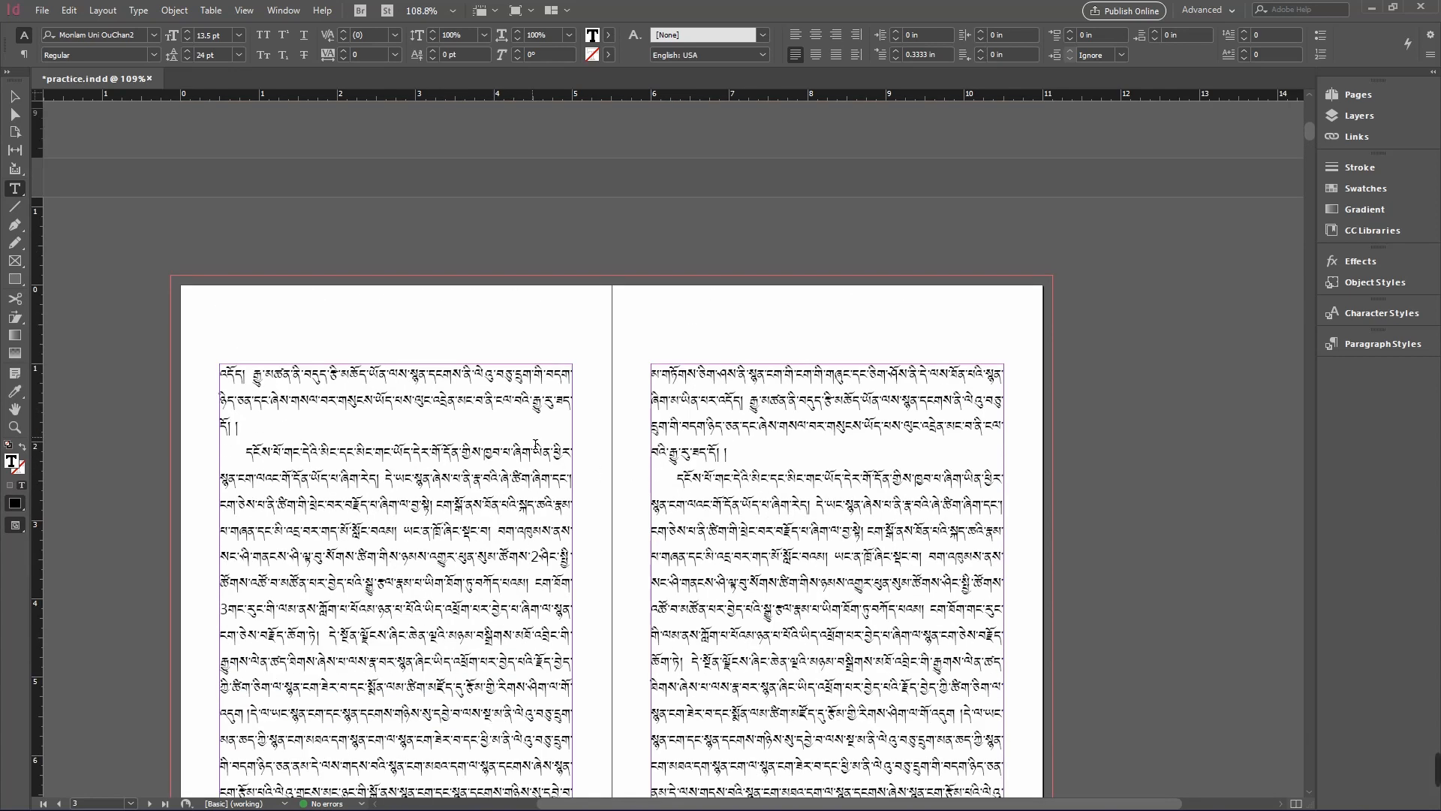
# Review the body text and line breaks from the spread at page 3 through the spread at page 5
pyautogui.scroll(-3, 536, 445)
pyautogui.click(608, 400)
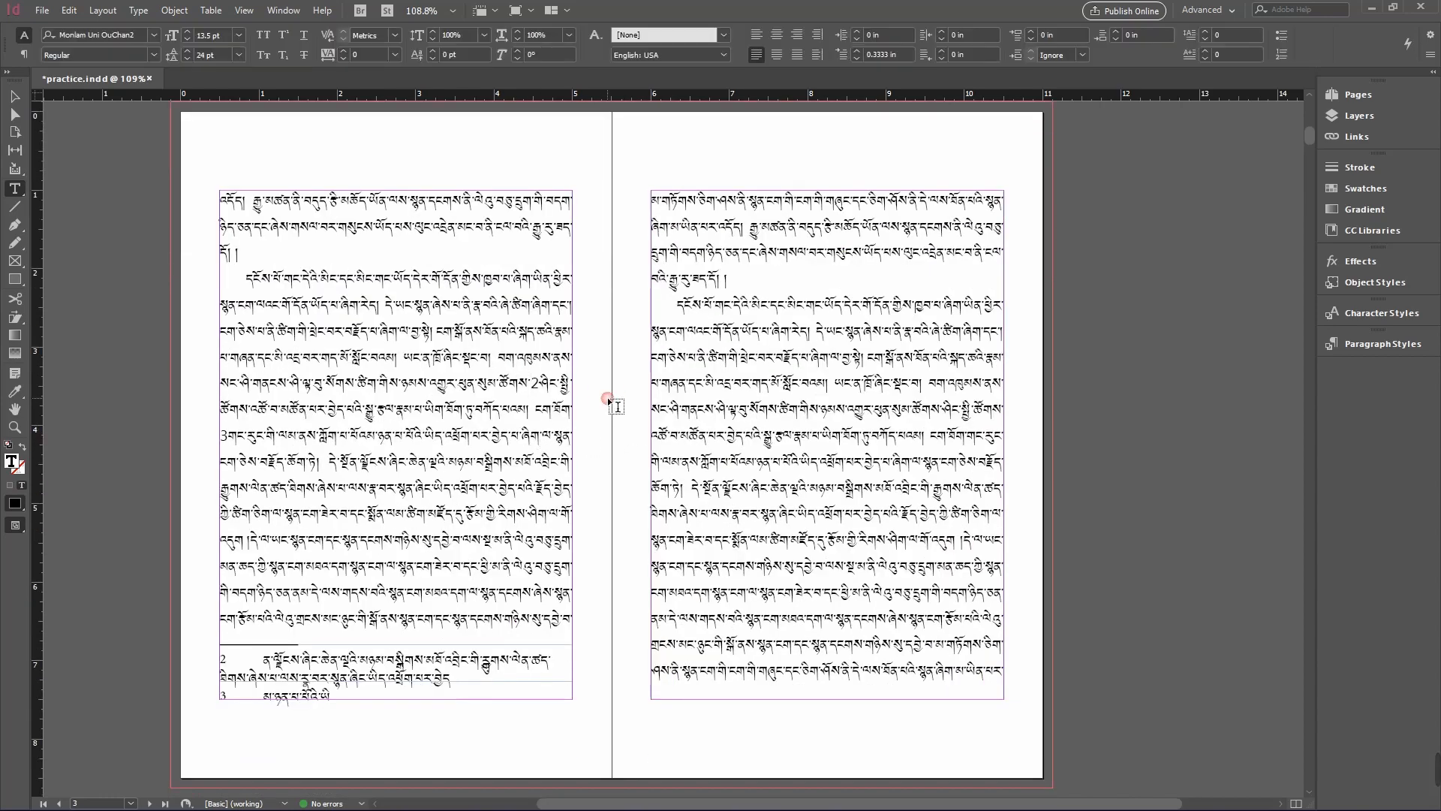
pyautogui.scroll(1, 608, 401)
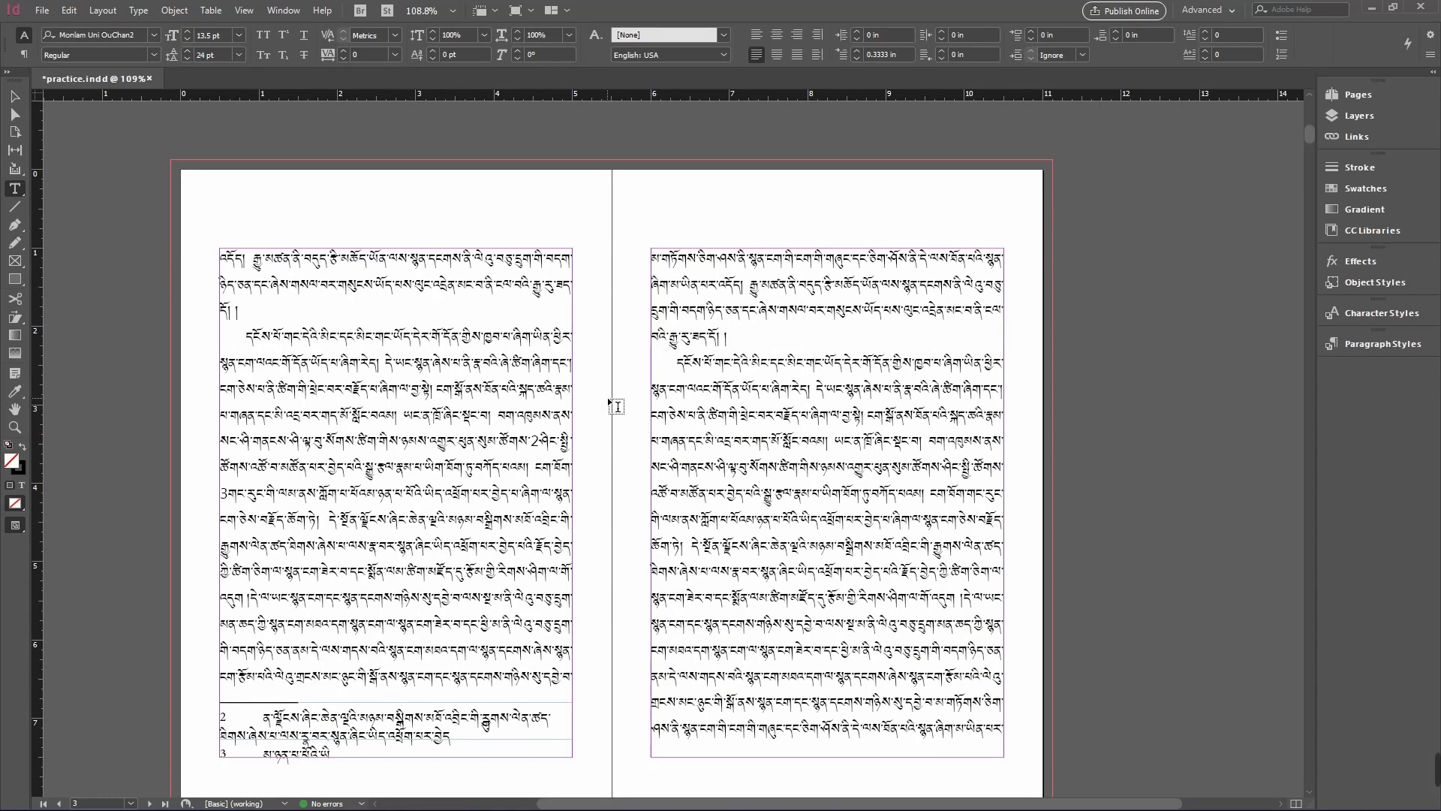
pyautogui.scroll(-2, 610, 405)
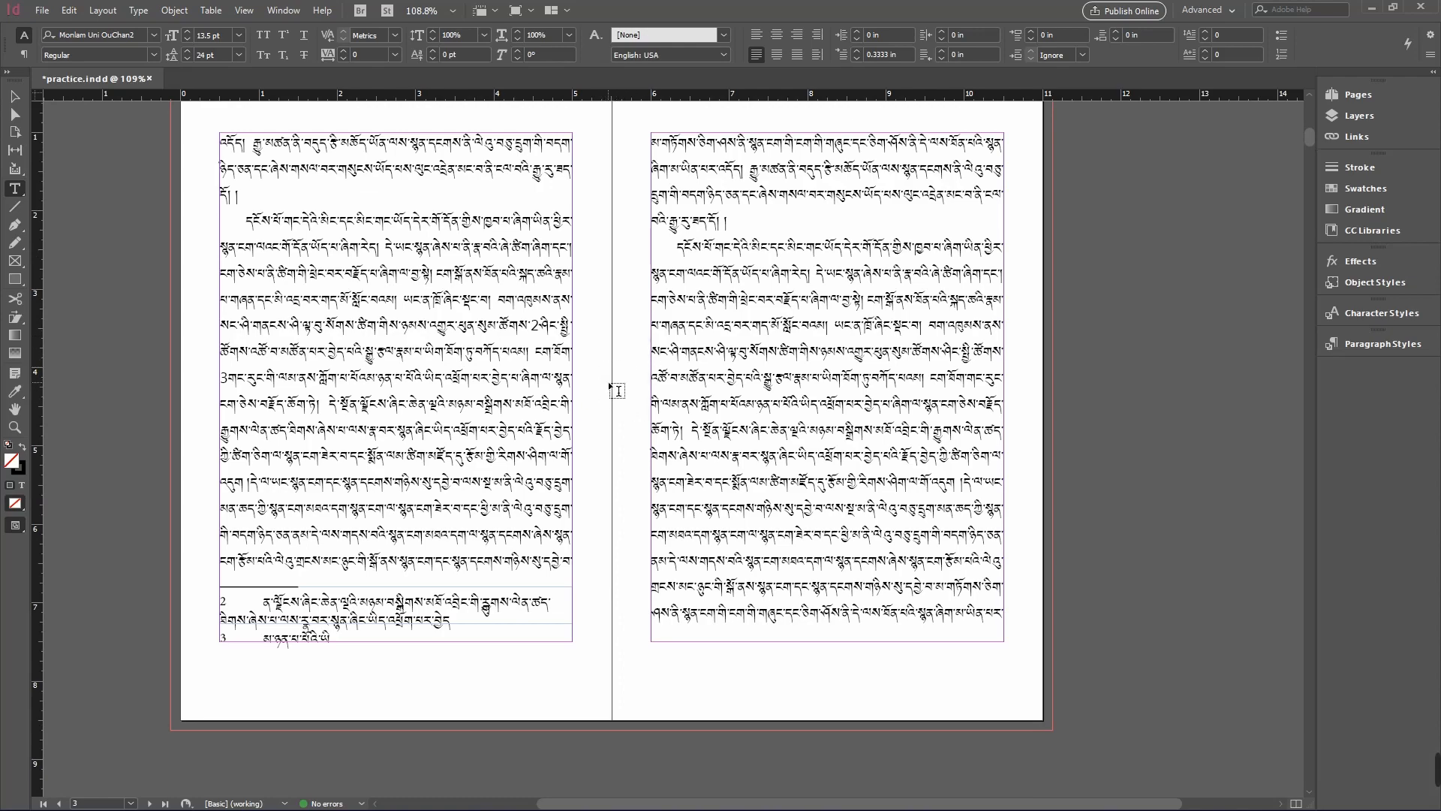
pyautogui.scroll(-10, 617, 390)
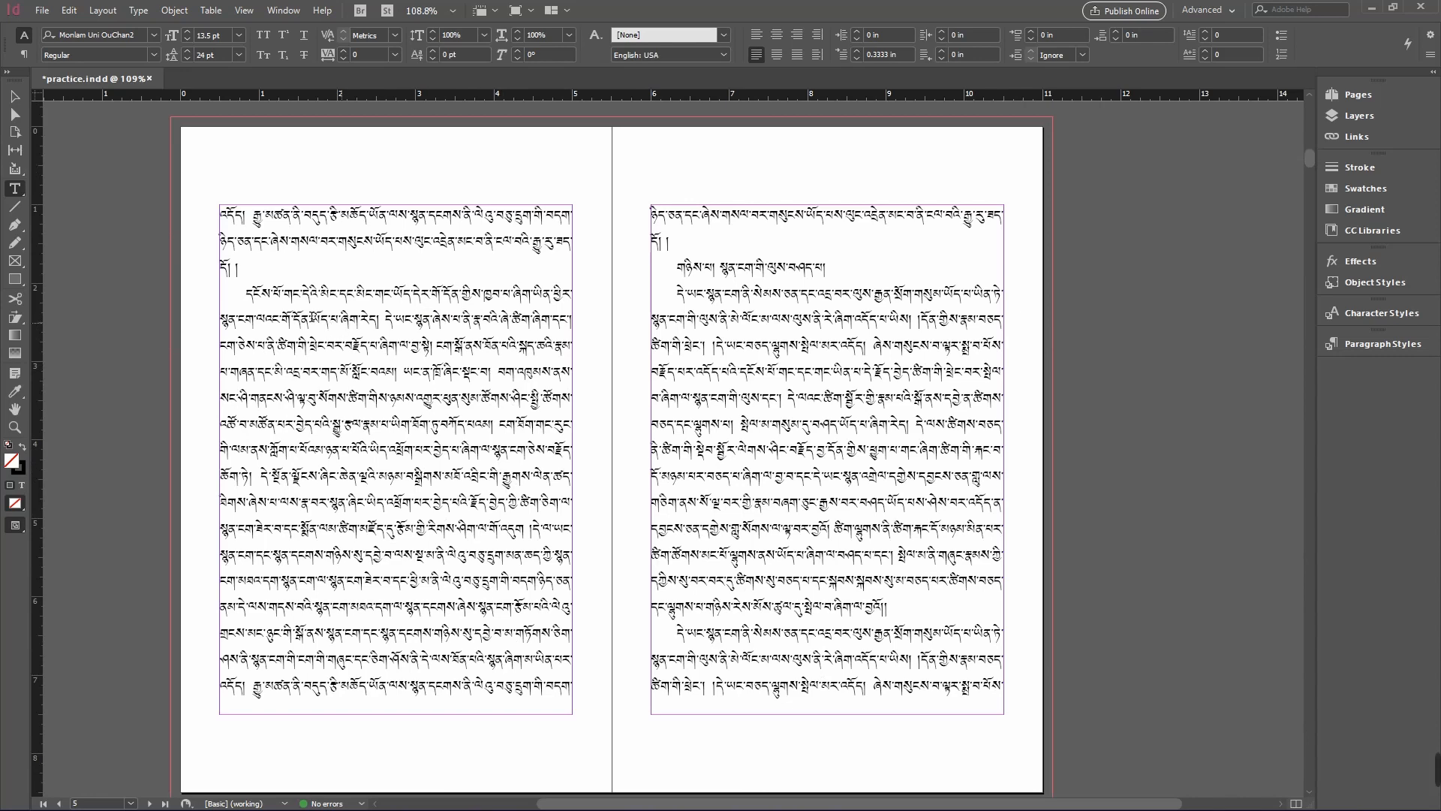
pyautogui.moveTo(245, 292); pyautogui.dragTo(858, 530)
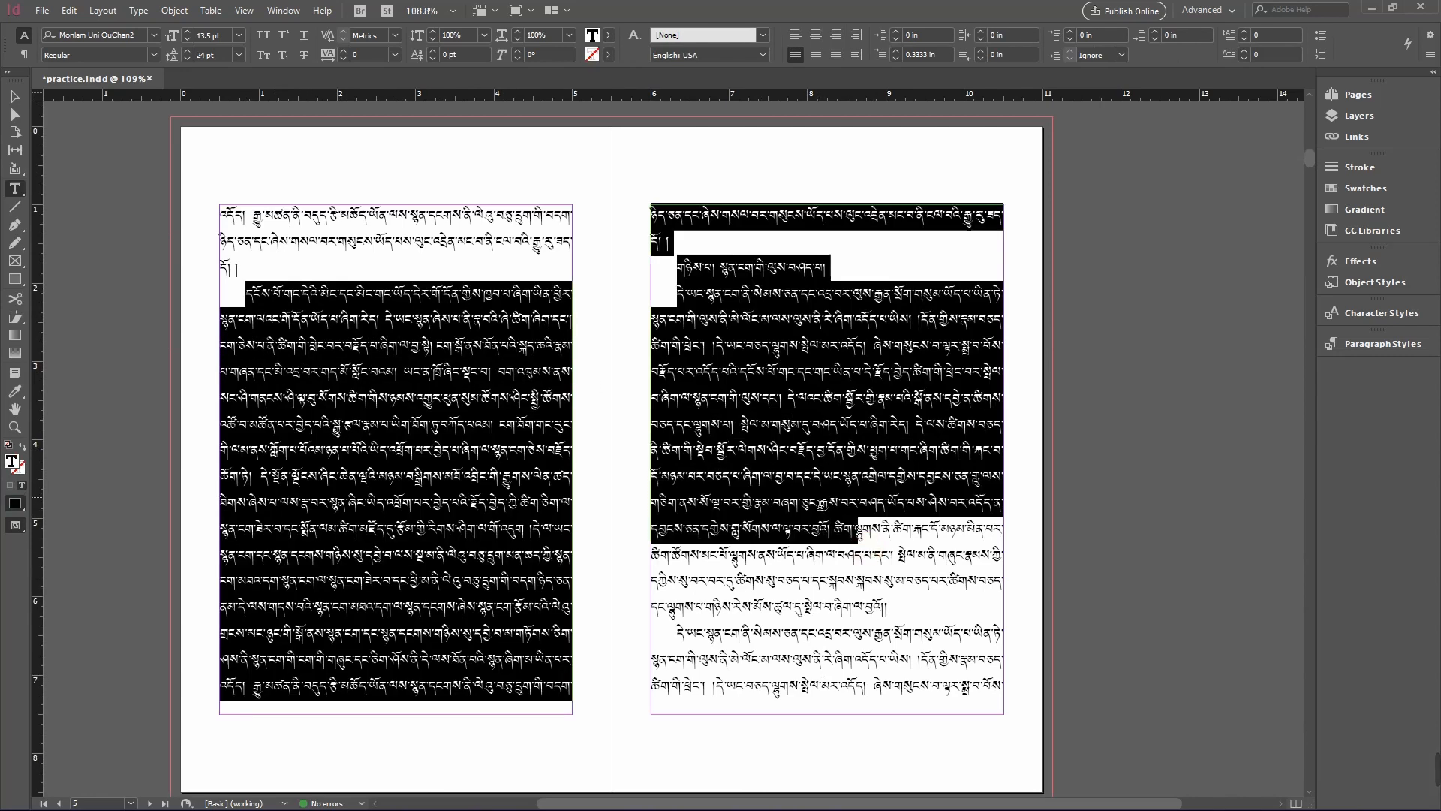
pyautogui.click(719, 451)
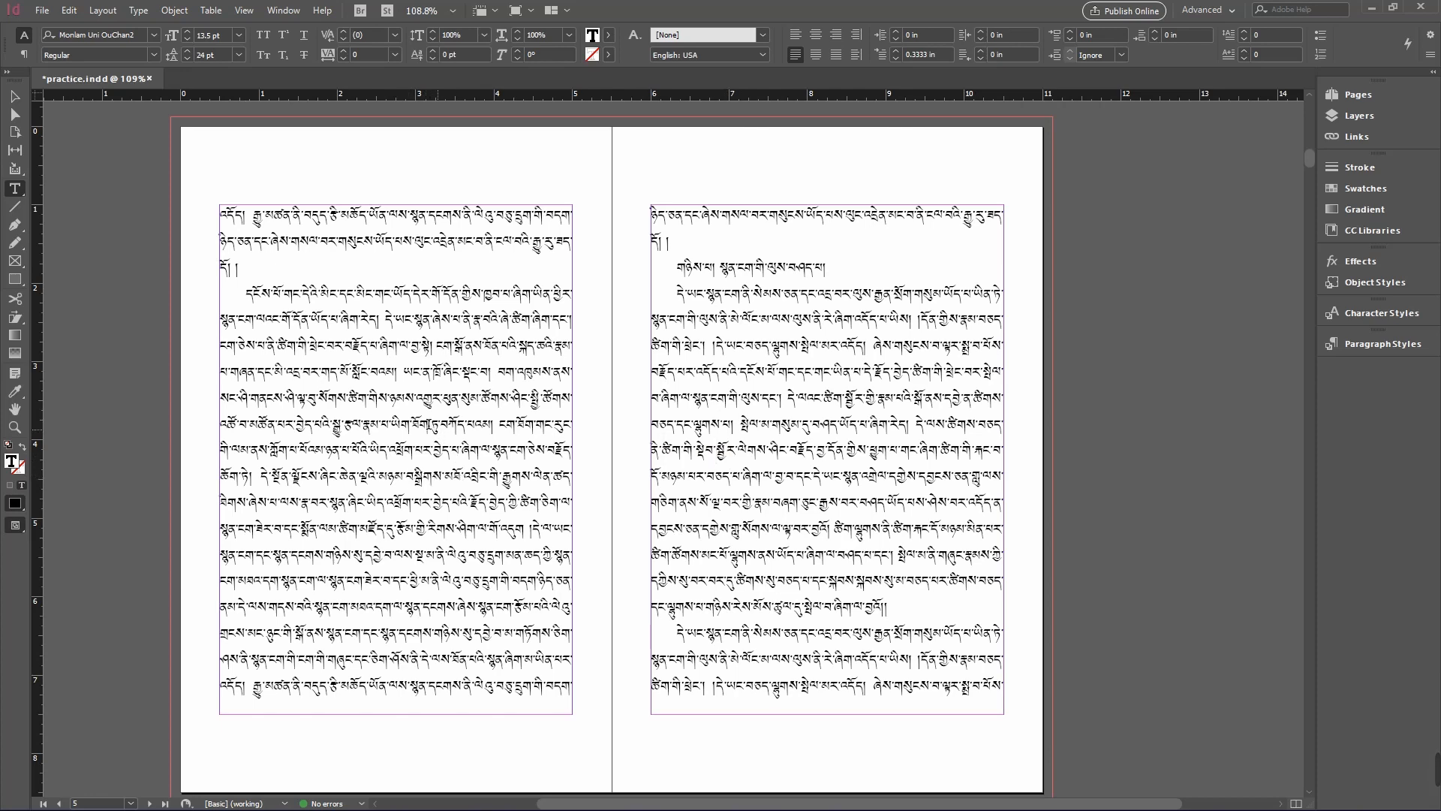
pyautogui.click(604, 436)
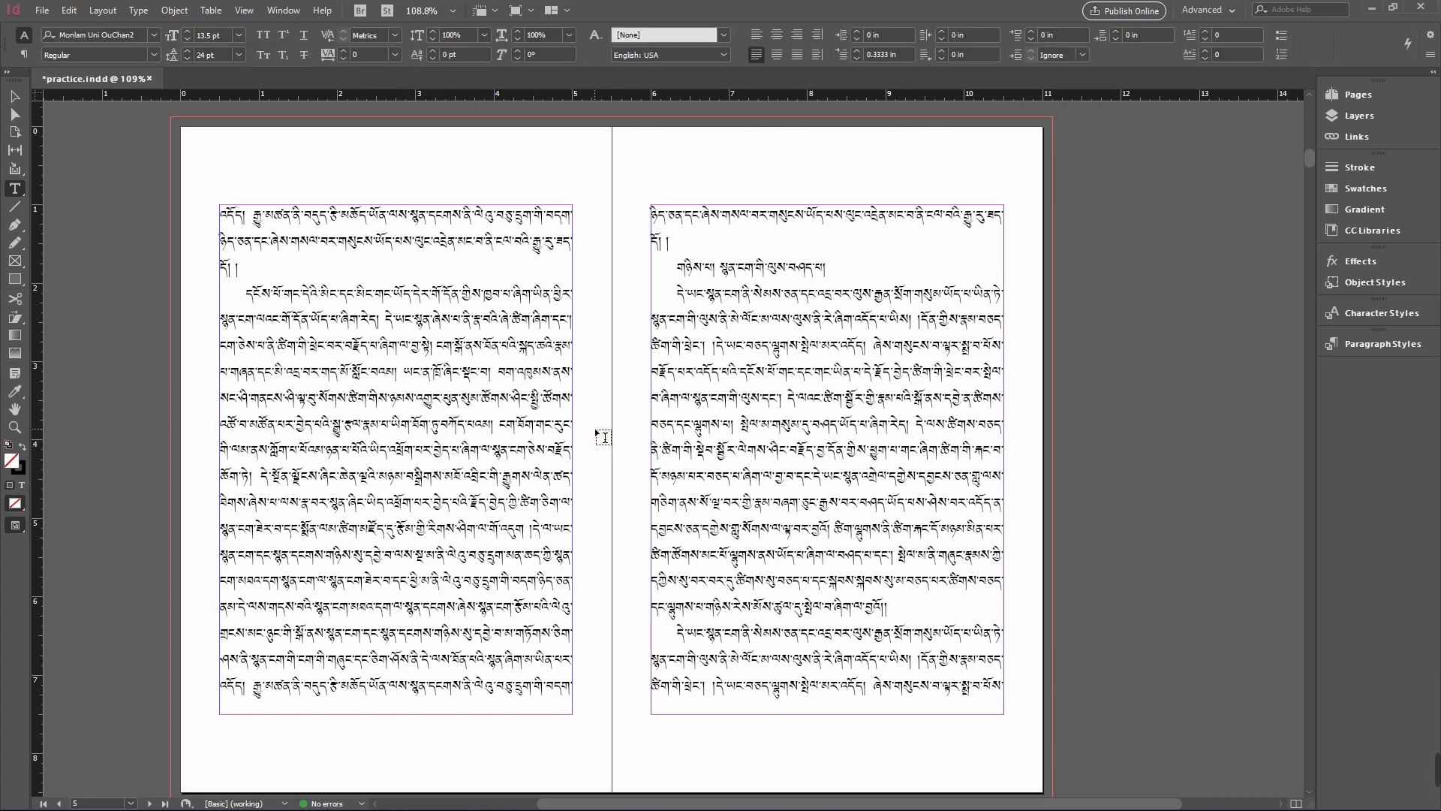
# Open Find/Change and place the cursor in the empty replacement text for the spaced double shad search
pyautogui.hotkey('ctrl', 'f')
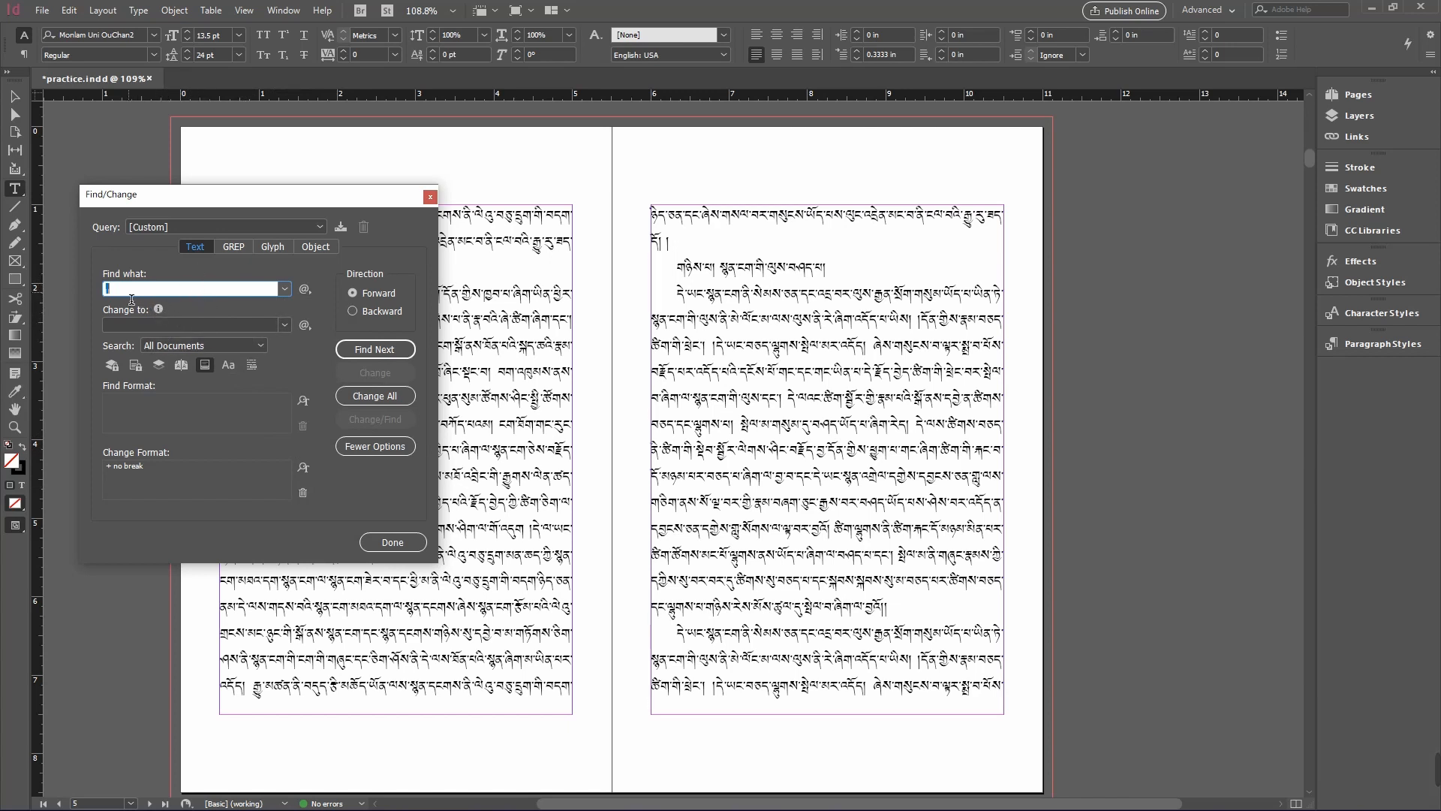
pyautogui.click(121, 290)
pyautogui.click(127, 325)
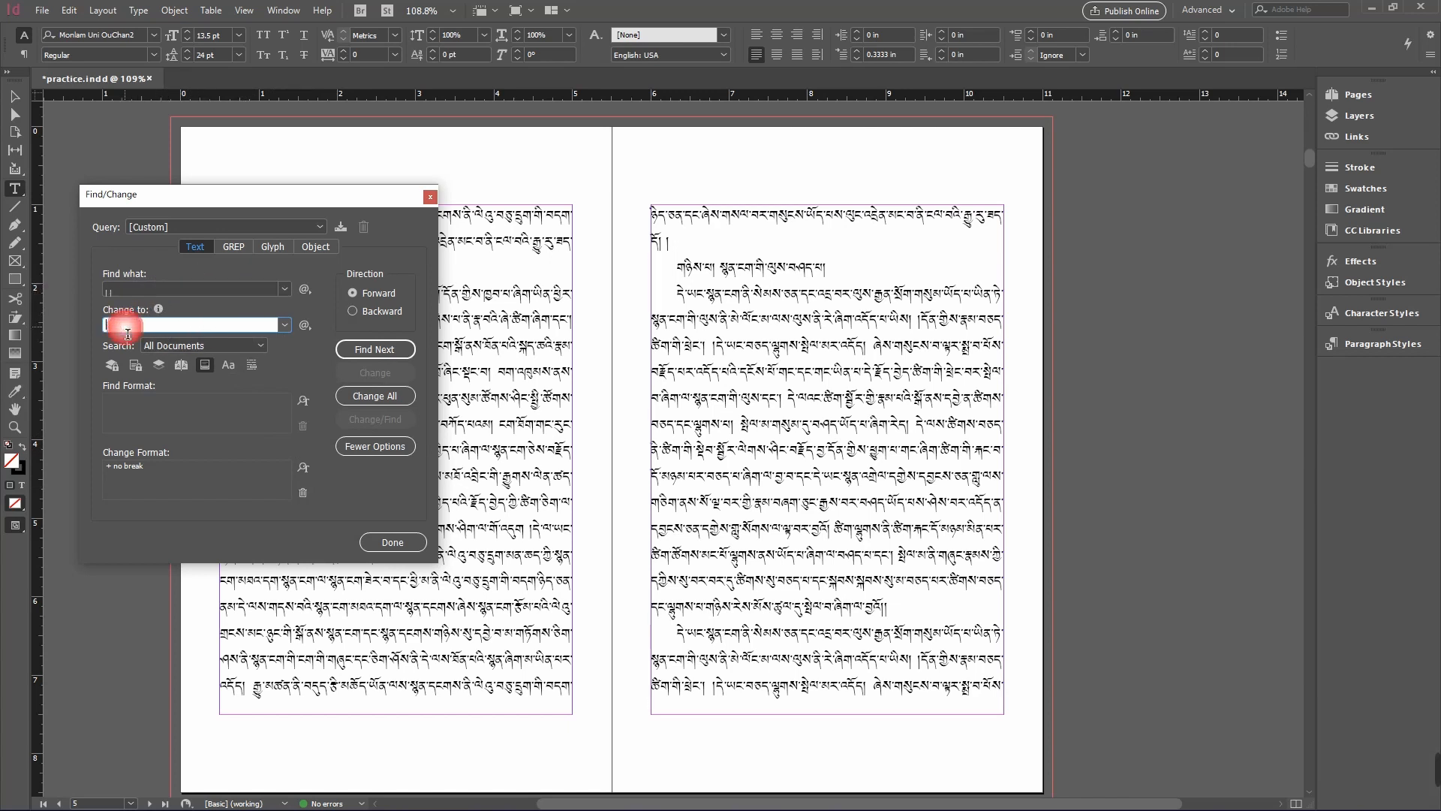